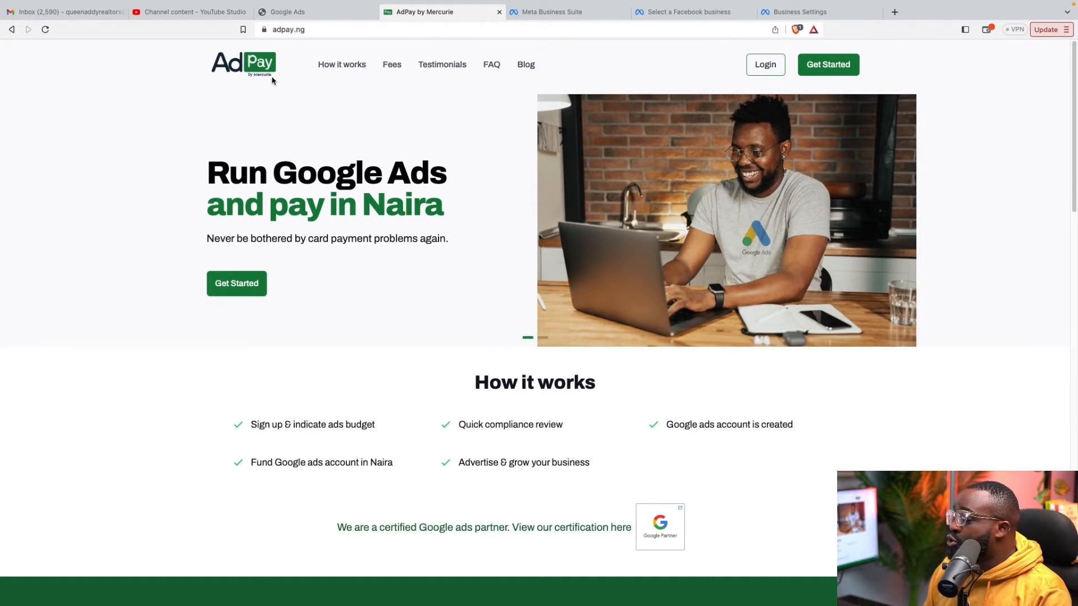
On adpay.ng, start signing up to bring up the AdPay registration form
{"action": "left_click", "coordinate": [316, 29]}
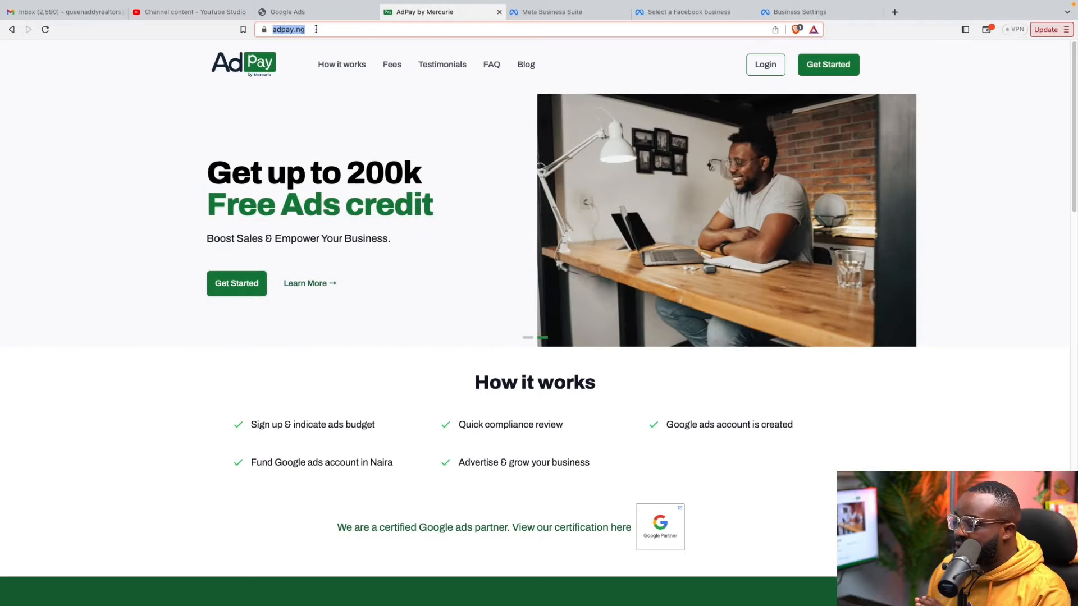
{"action": "left_click", "coordinate": [158, 103]}
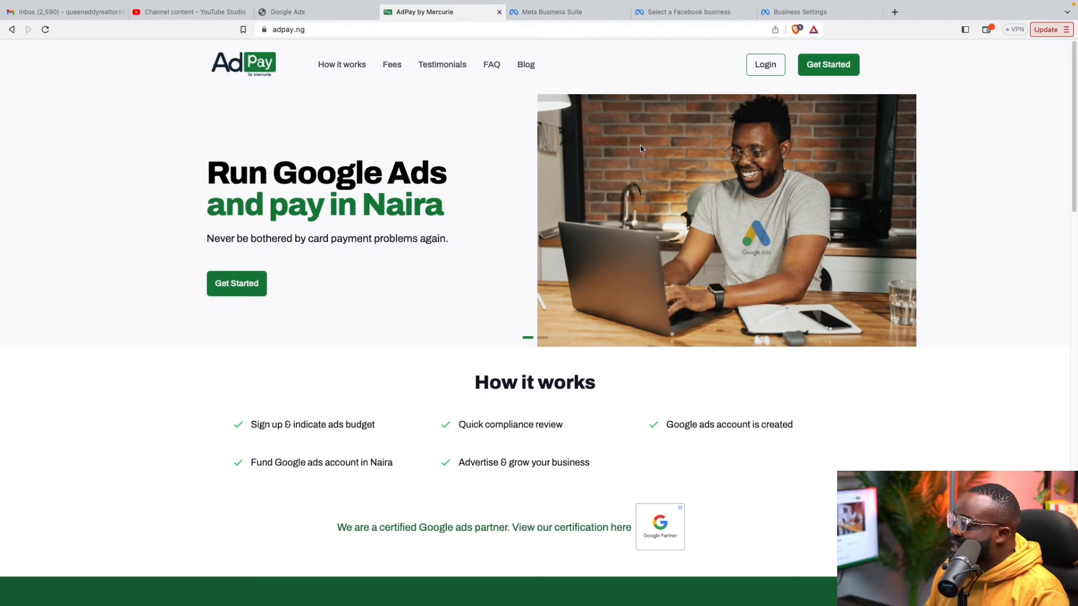
{"action": "left_click", "coordinate": [826, 70]}
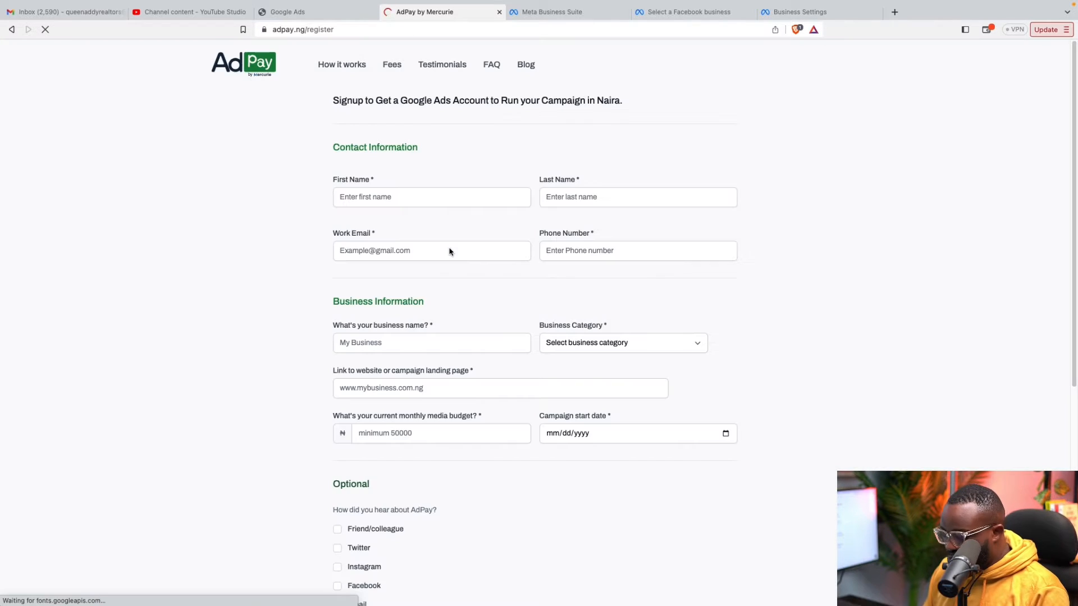
Enter the contact's first and last name and the business name Queenaddyrealtors
{"action": "left_click", "coordinate": [433, 196]}
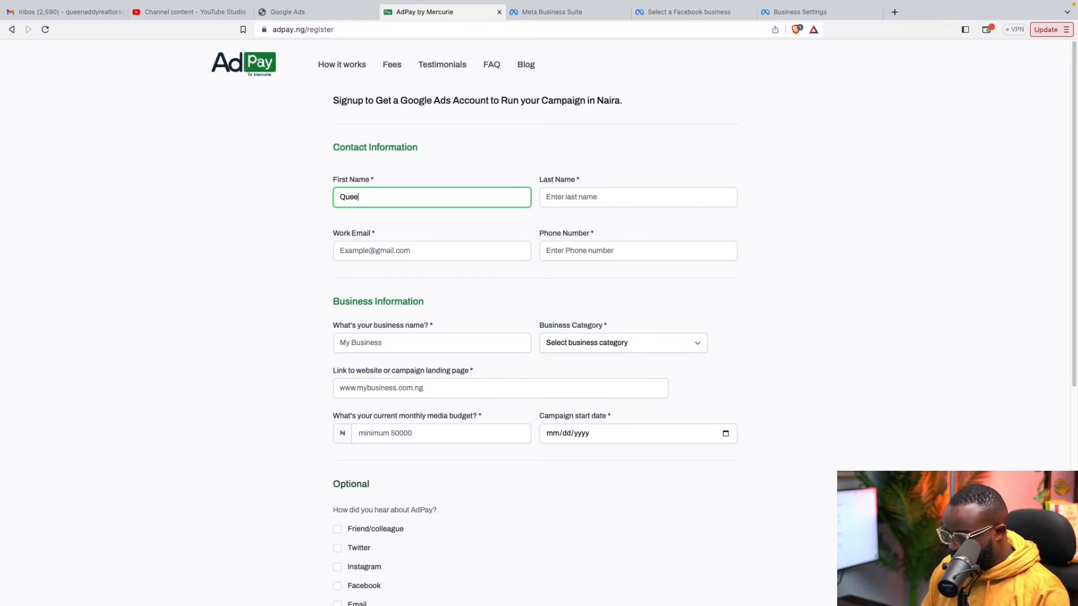
{"action": "left_click", "coordinate": [581, 200]}
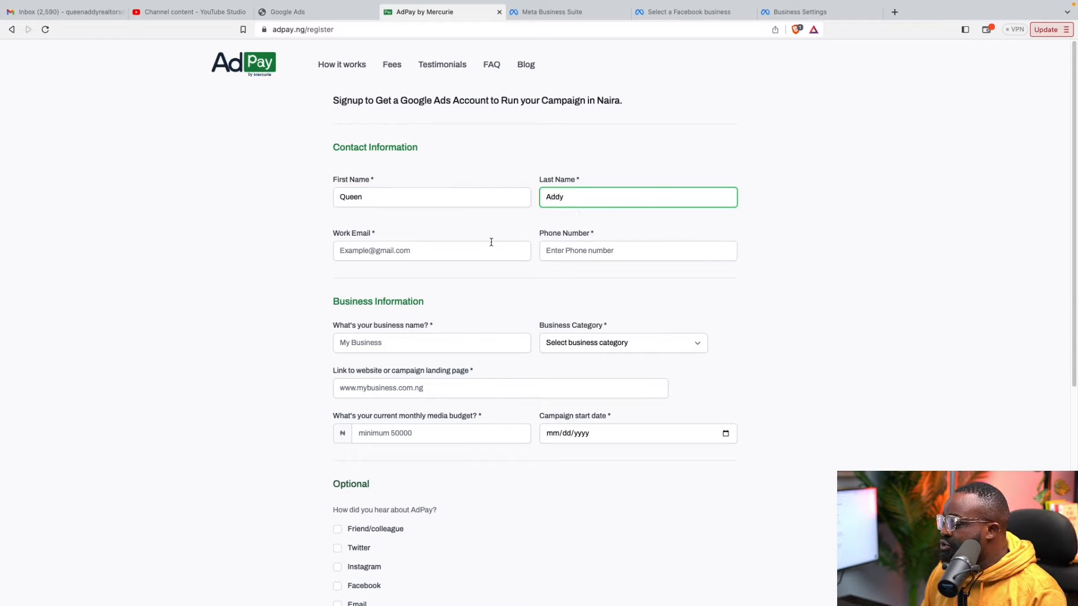
{"action": "left_click", "coordinate": [473, 256]}
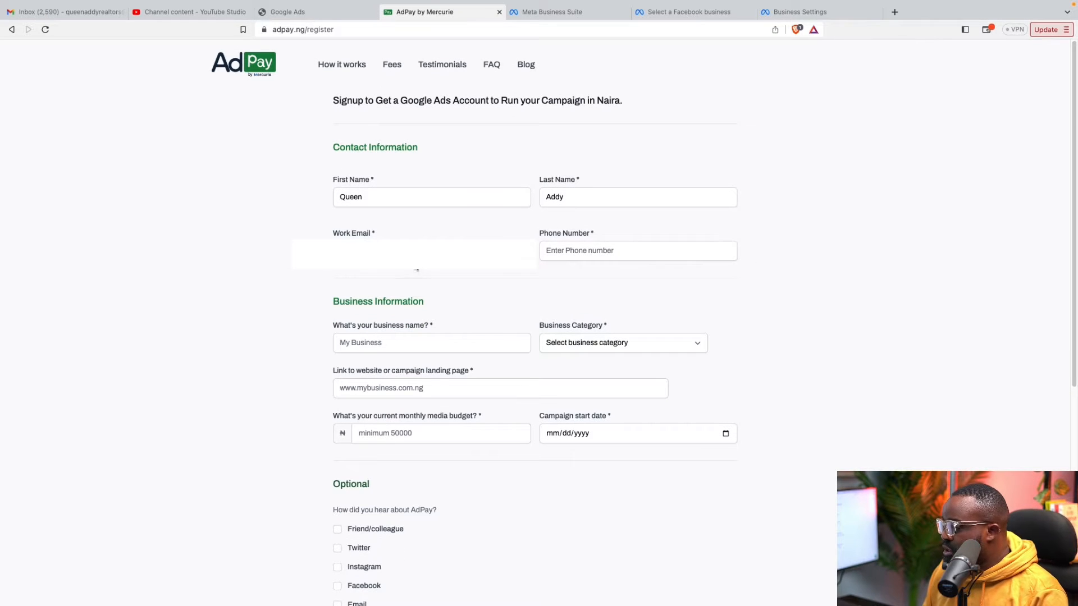
{"action": "left_click", "coordinate": [551, 251]}
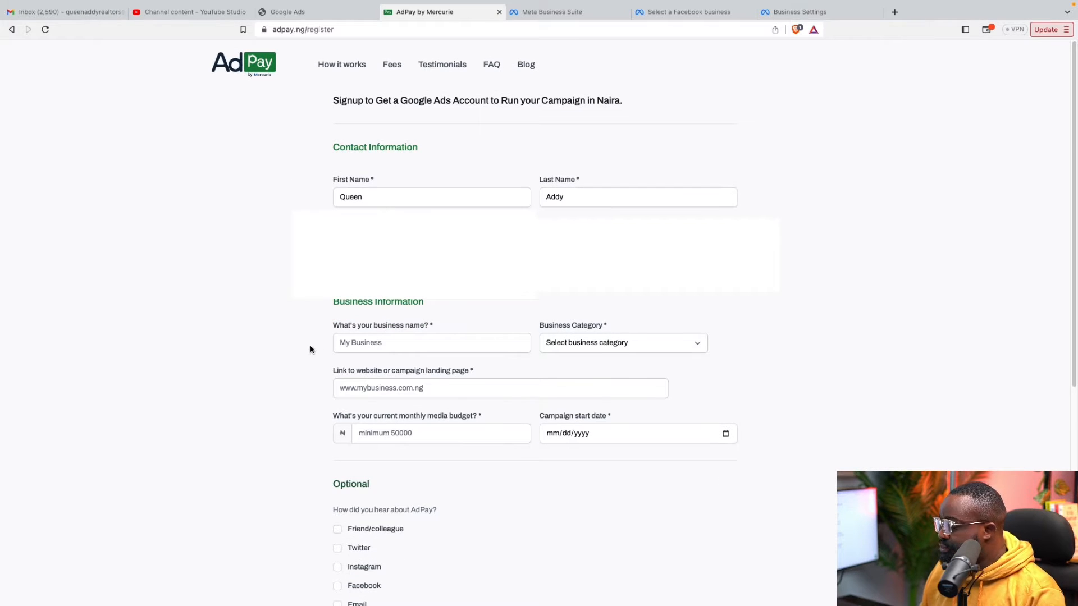
{"action": "left_click", "coordinate": [364, 346]}
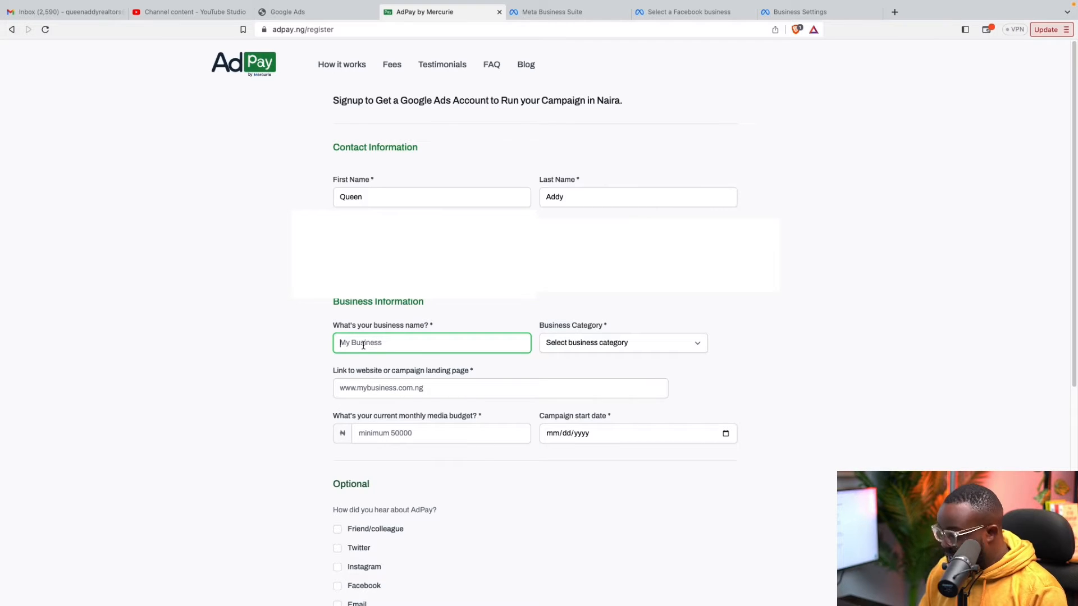
{"action": "type", "text": "Queenad"}
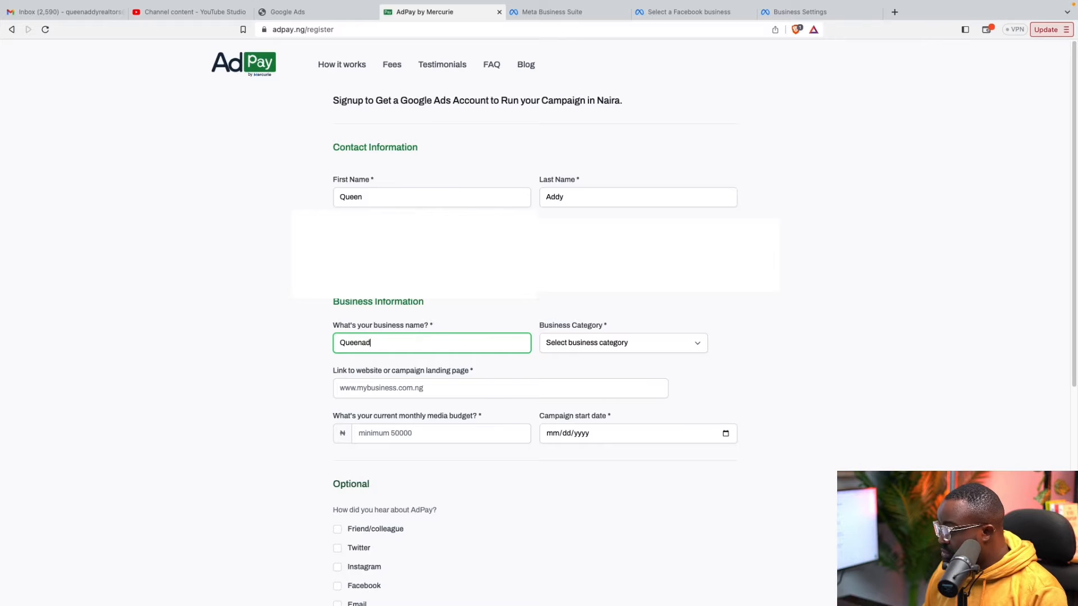
{"action": "type", "text": "dyreal"}
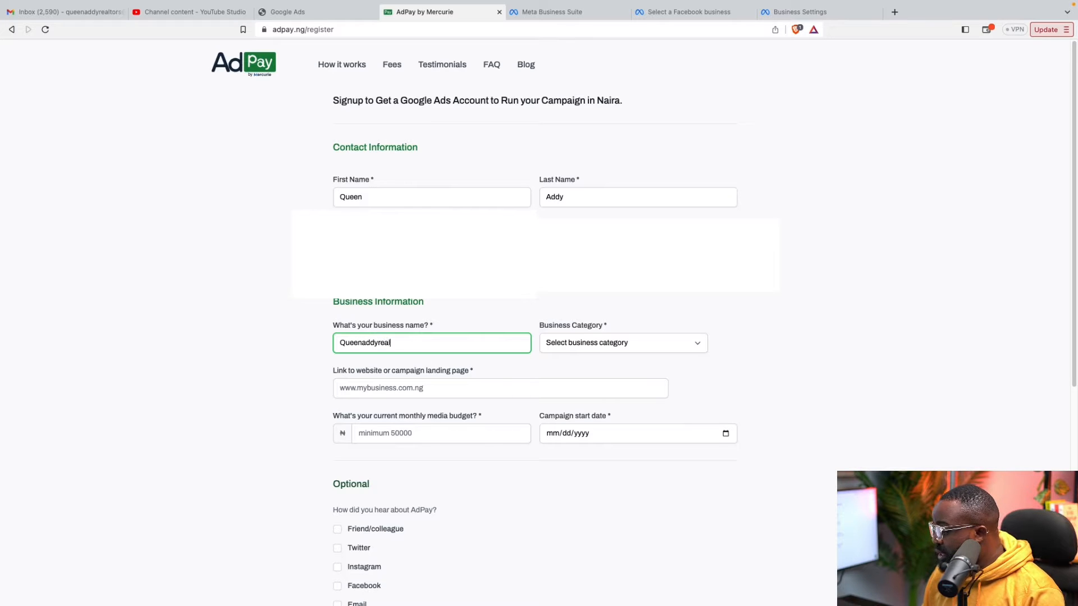
{"action": "type", "text": "tors"}
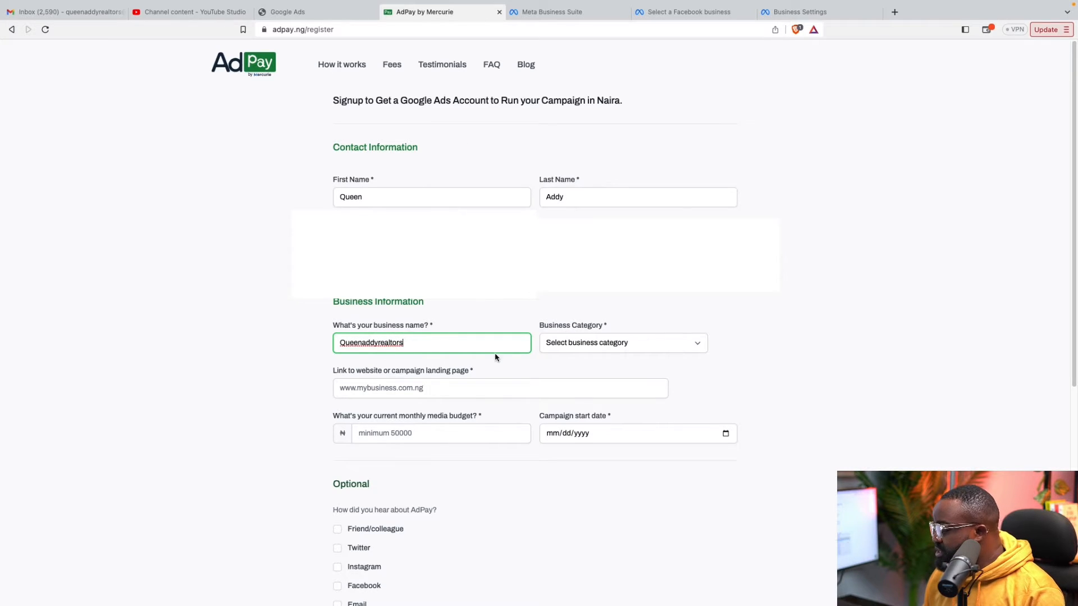
{"action": "left_click", "coordinate": [564, 344]}
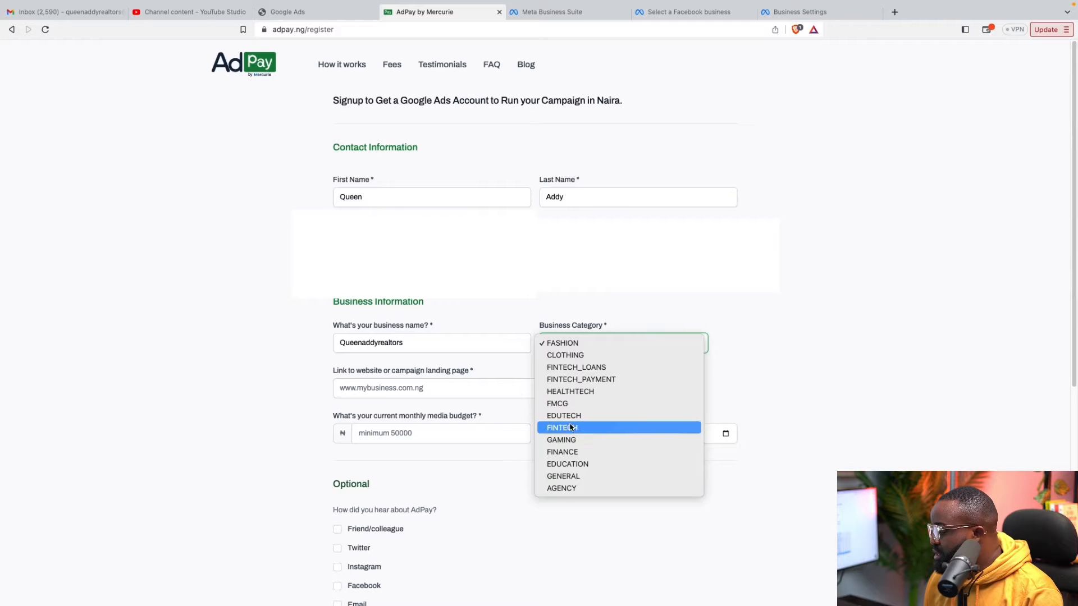
Choose AGENCY as category, website queenaddyrealtors.com, and a 500000 monthly media budget
{"action": "left_click", "coordinate": [583, 489]}
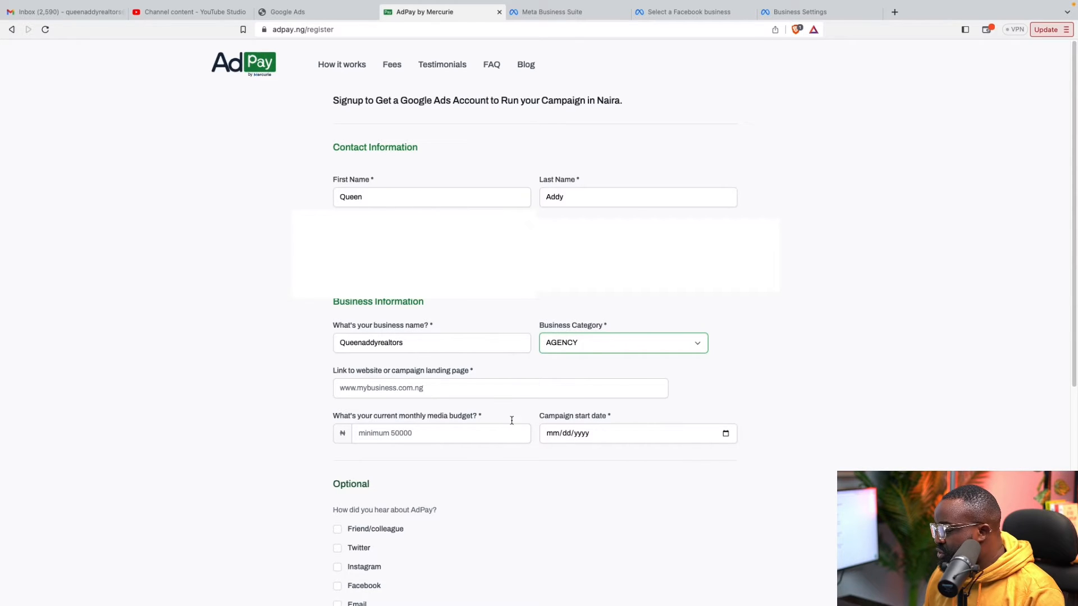
{"action": "left_click", "coordinate": [442, 388]}
{"action": "scroll", "coordinate": [442, 388], "scroll_direction": "down", "scroll_amount": 1}
{"action": "type", "text": "queen"}
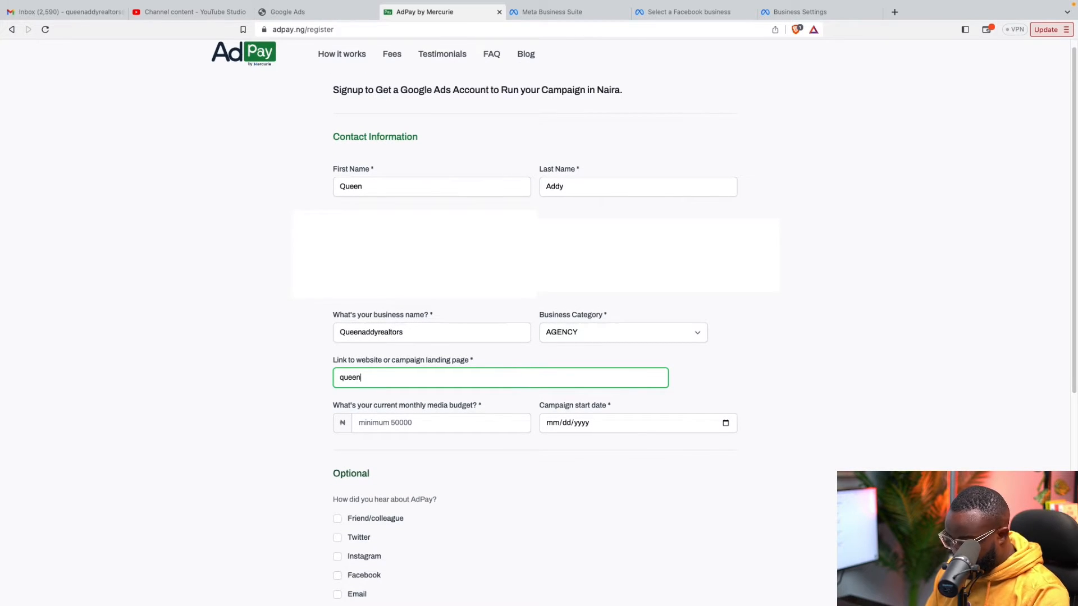
{"action": "type", "text": "addy"}
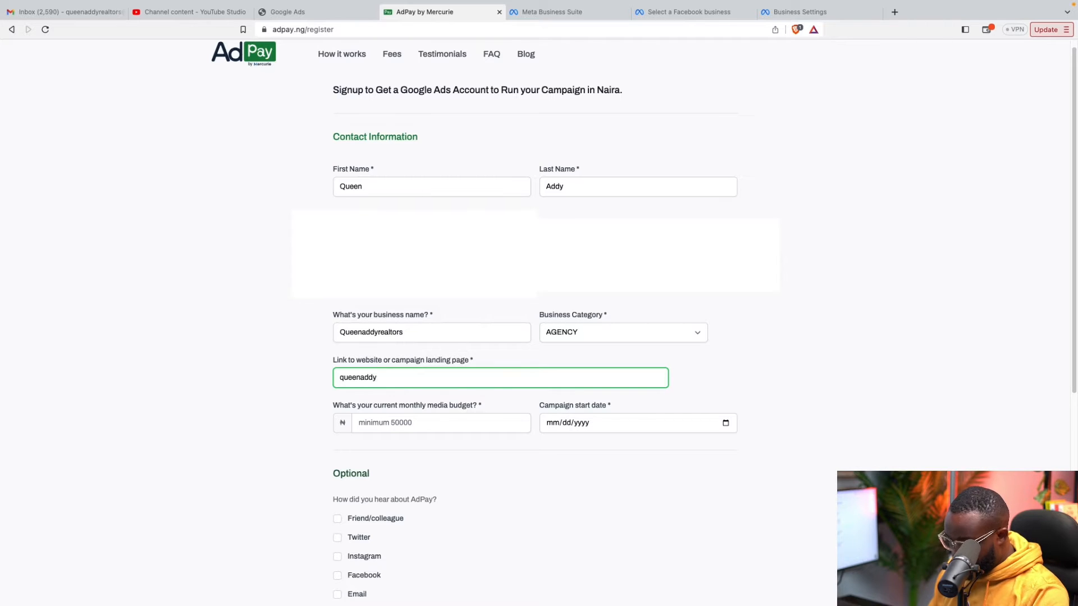
{"action": "type", "text": "realto"}
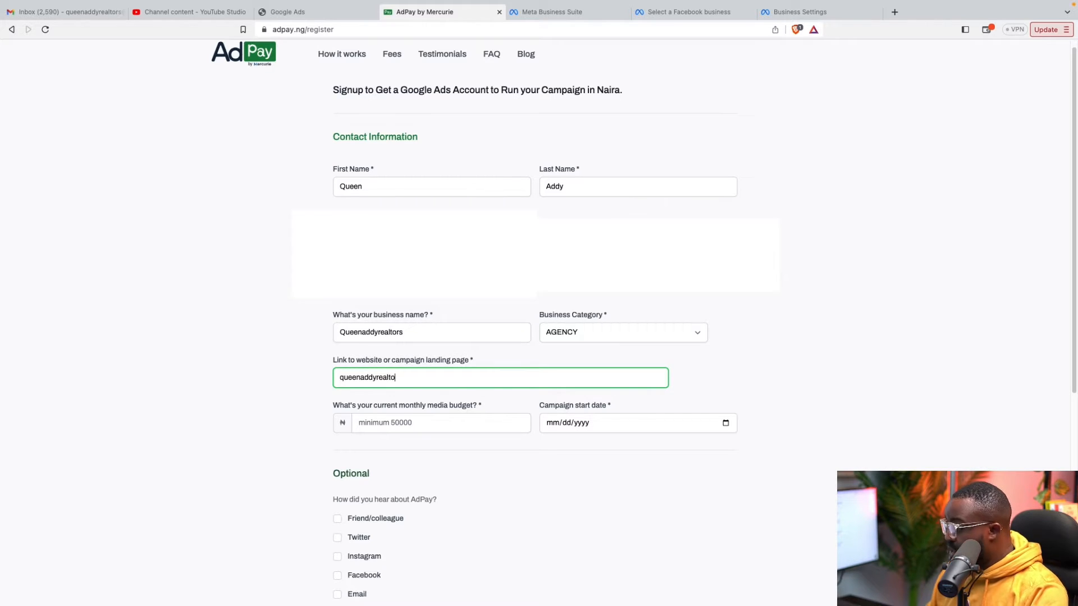
{"action": "type", "text": "rs.c"}
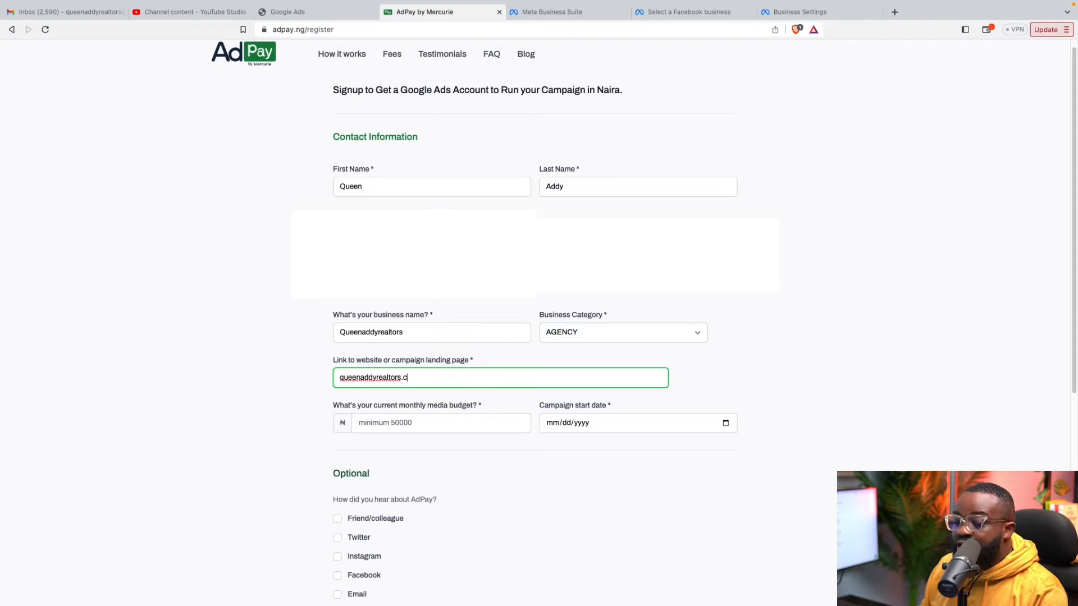
{"action": "type", "text": "om"}
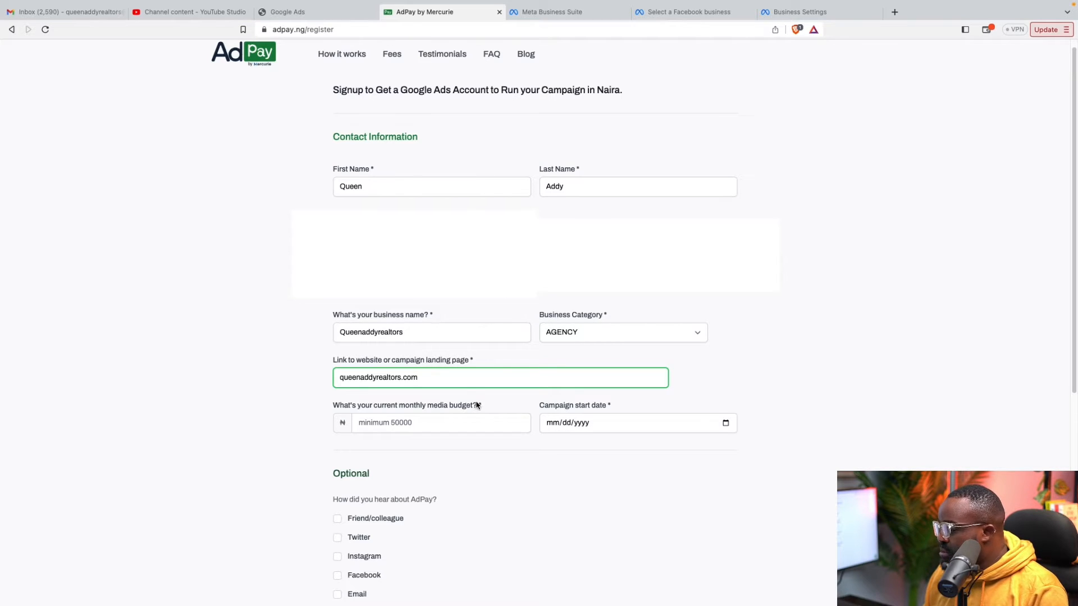
{"action": "left_click", "coordinate": [429, 421]}
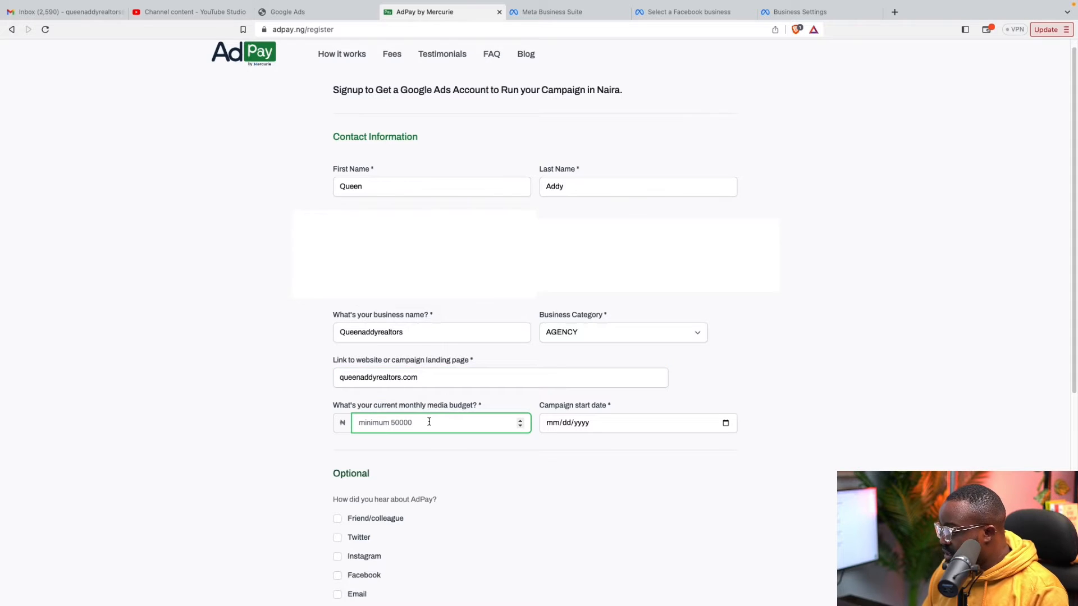
{"action": "type", "text": "500000"}
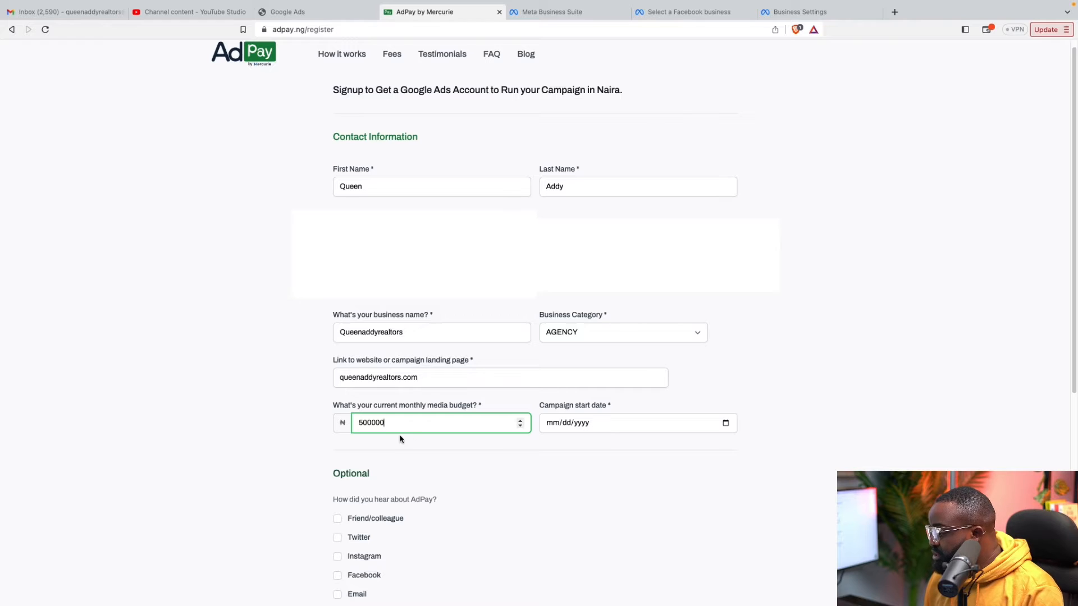
Set the campaign start date to 11/12/2023
{"action": "left_click", "coordinate": [375, 424]}
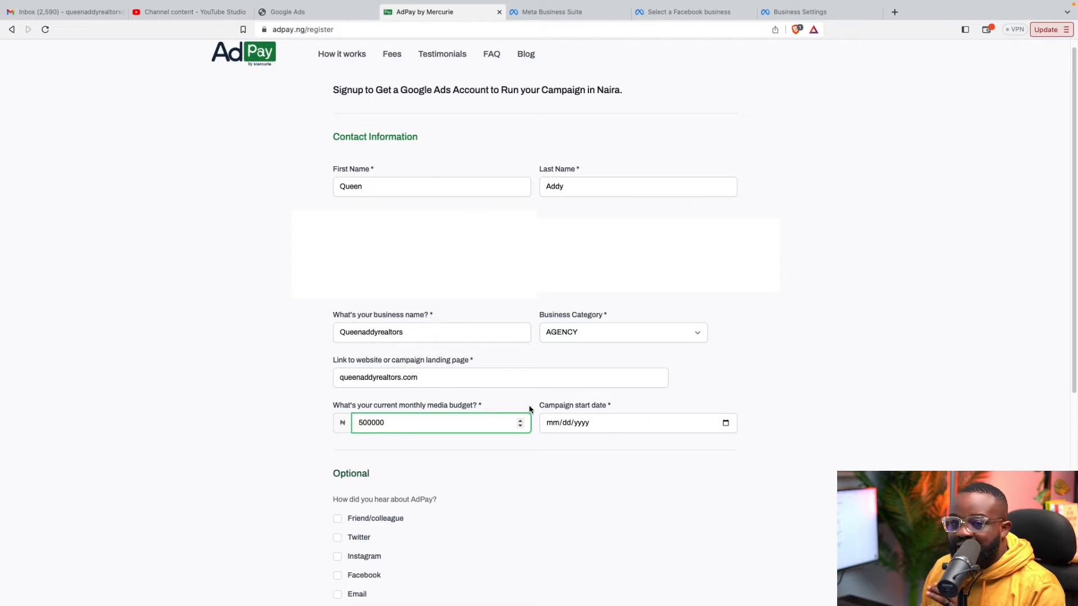
{"action": "left_click", "coordinate": [562, 425]}
{"action": "left_click", "coordinate": [557, 426]}
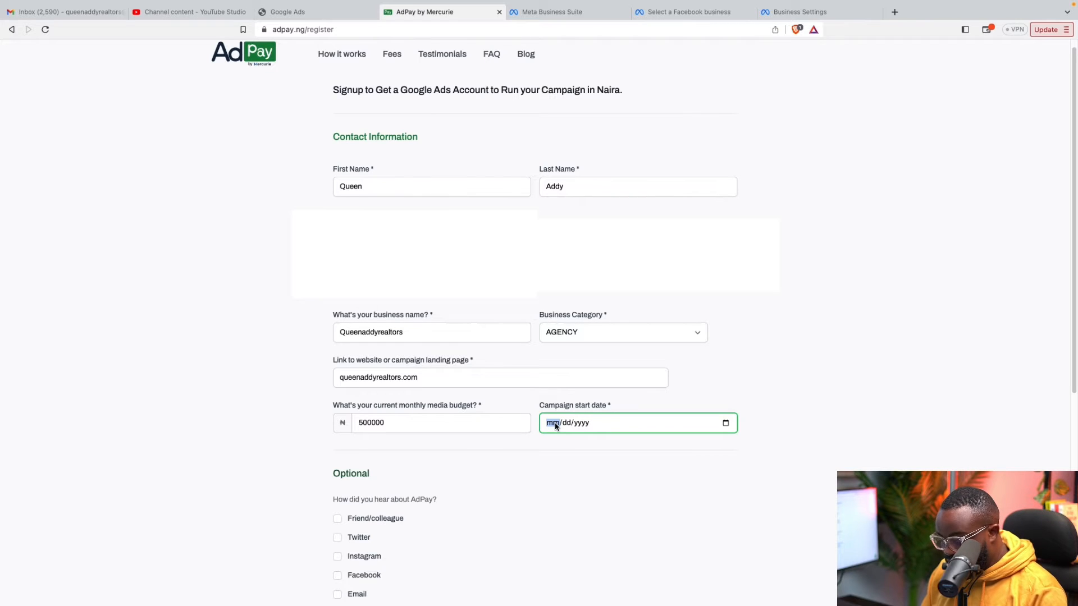
{"action": "type", "text": "11/"}
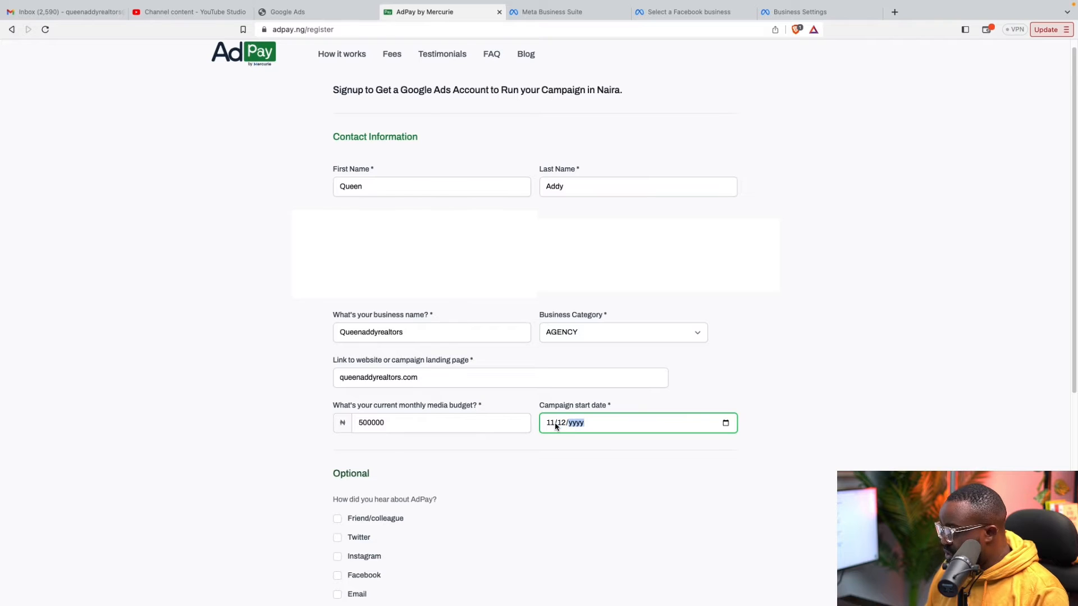
{"action": "type", "text": "12/"}
{"action": "type", "text": "2023"}
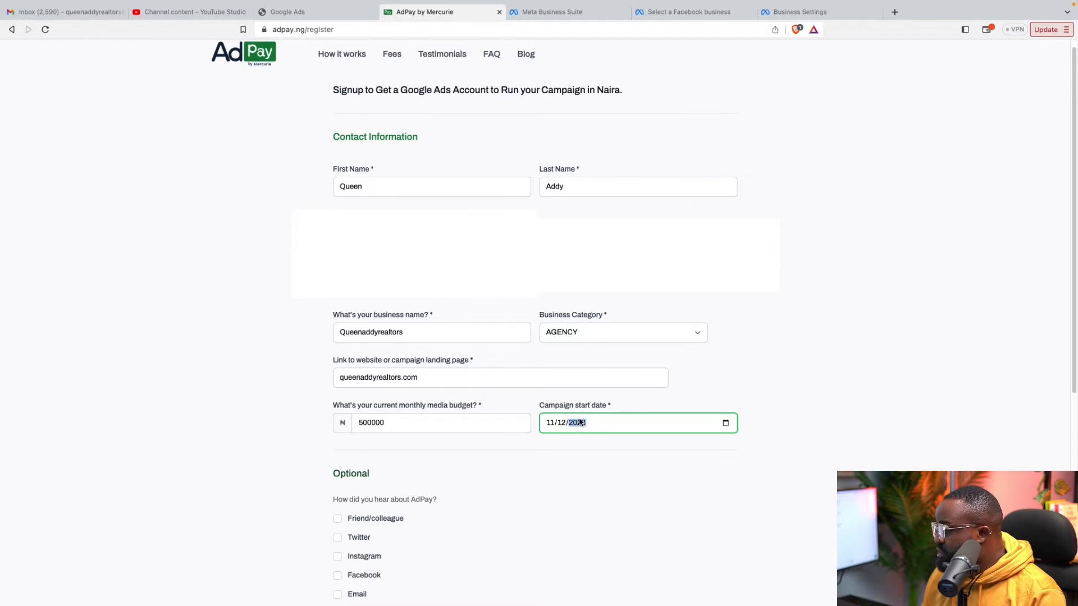
{"action": "left_click", "coordinate": [539, 452]}
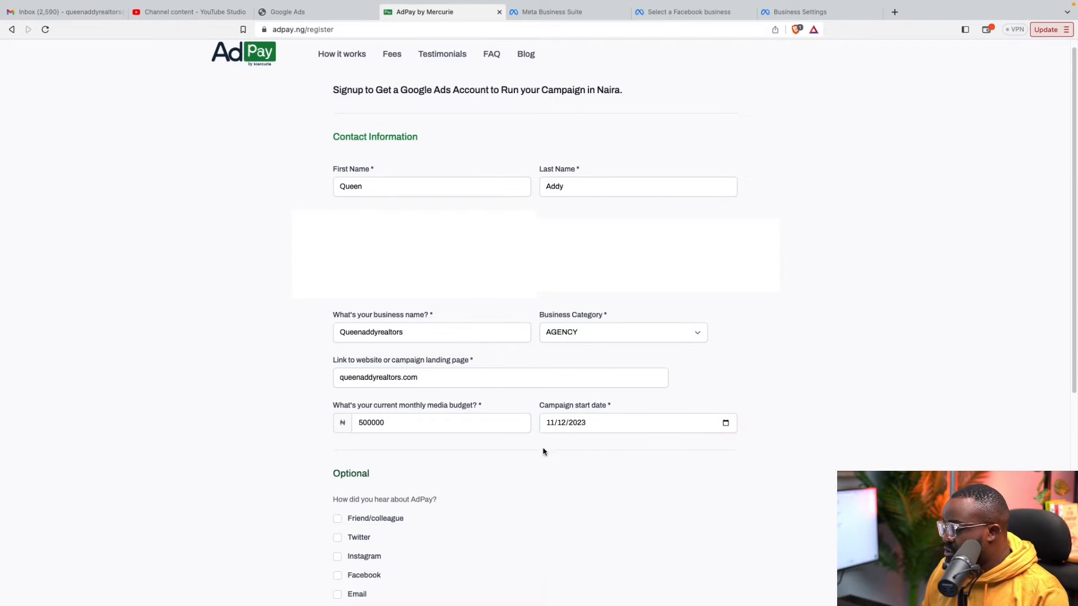
Mark 'Other' as the referral source, accept the terms, and submit the registration
{"action": "scroll", "coordinate": [537, 446], "scroll_direction": "down", "scroll_amount": 3}
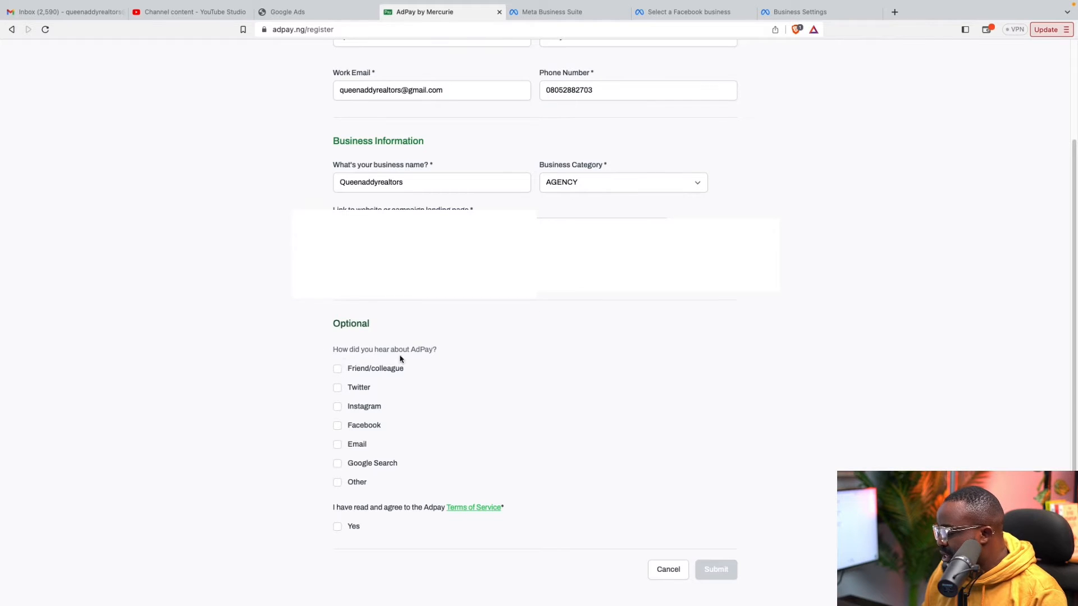
{"action": "left_click", "coordinate": [337, 483]}
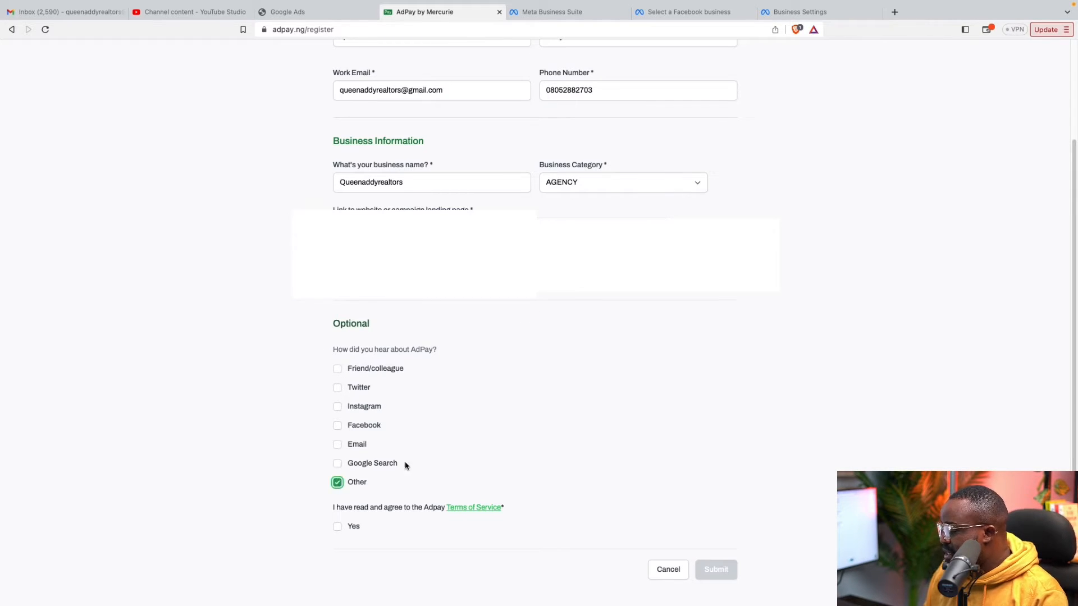
{"action": "scroll", "coordinate": [457, 454], "scroll_direction": "down", "scroll_amount": 1}
{"action": "left_click", "coordinate": [350, 515]}
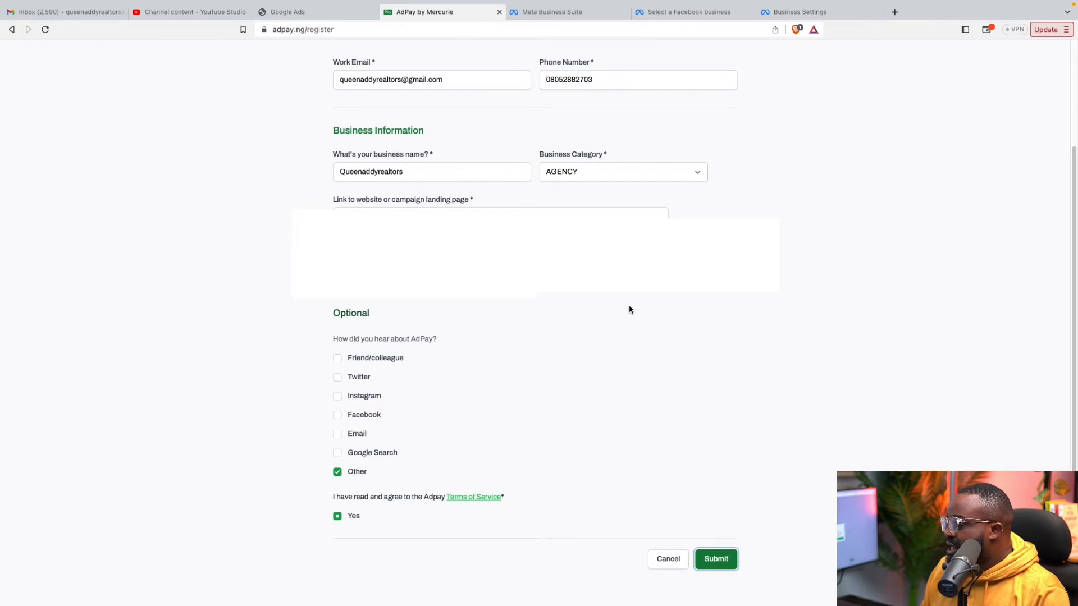
{"action": "left_click", "coordinate": [737, 552]}
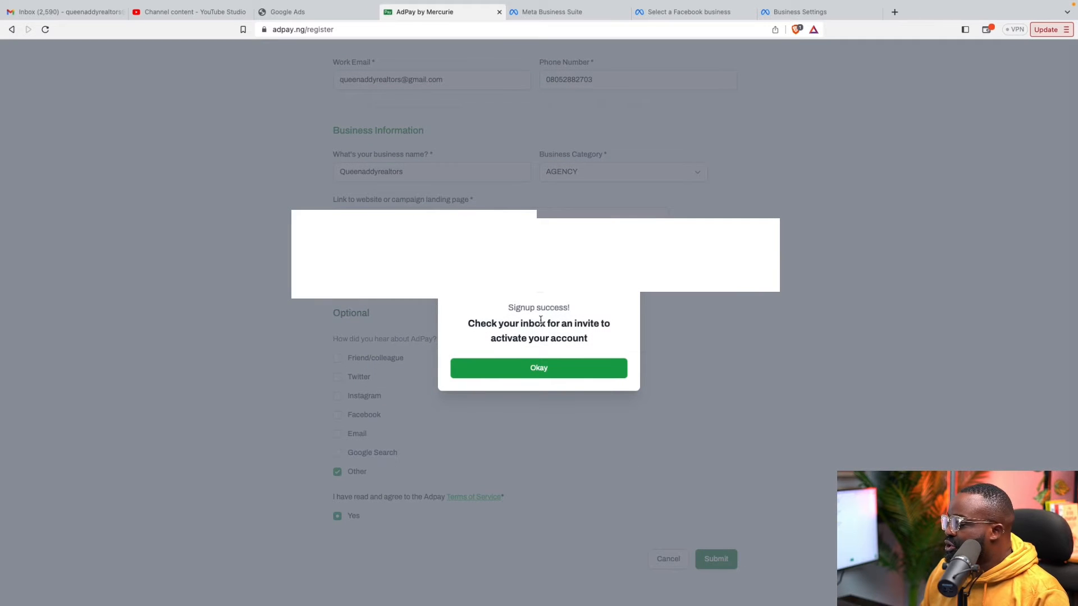
{"action": "left_click", "coordinate": [548, 372]}
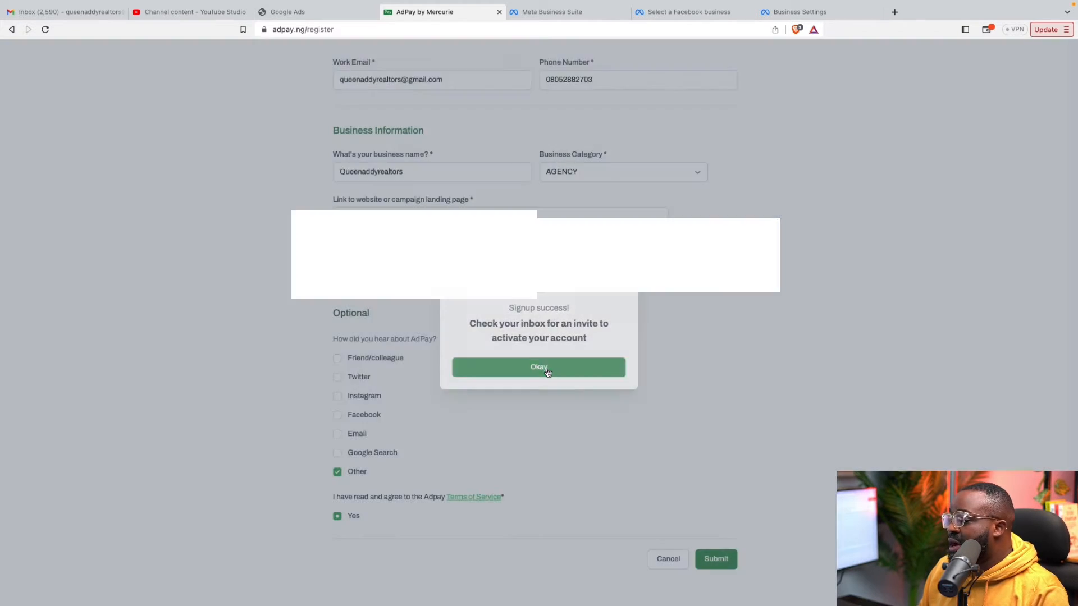
{"action": "left_click", "coordinate": [45, 14]}
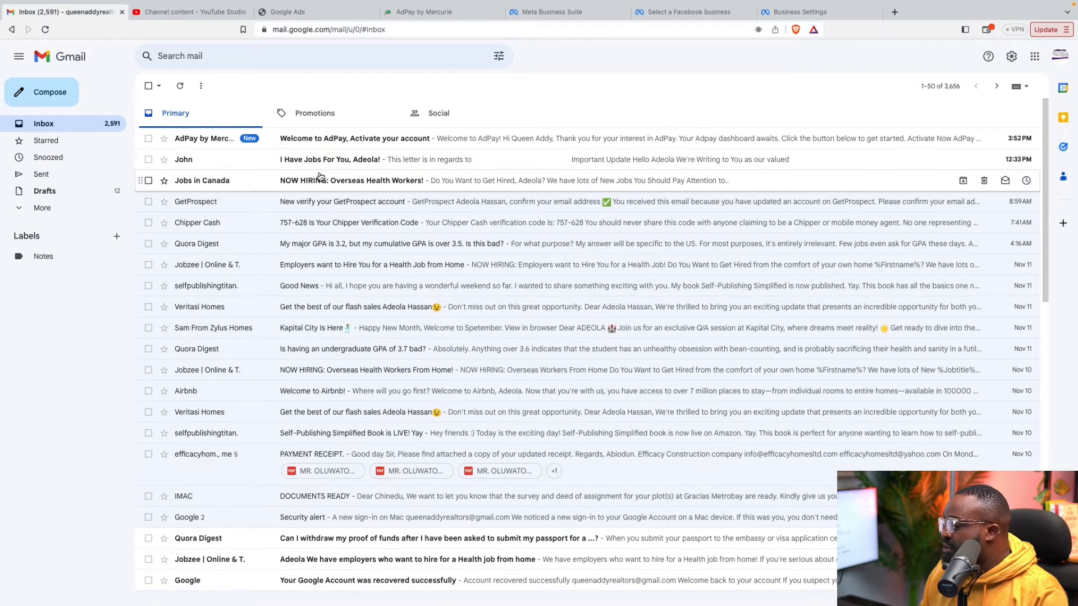
Open the Welcome to AdPay email and follow its Activate Now link
{"action": "left_click", "coordinate": [339, 139]}
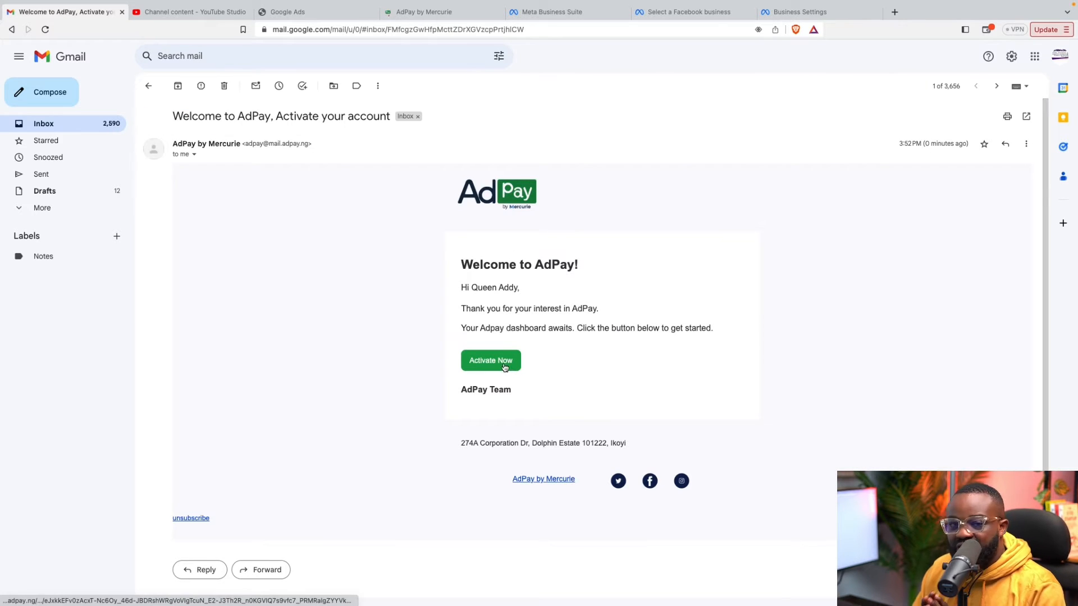
{"action": "left_click", "coordinate": [505, 365]}
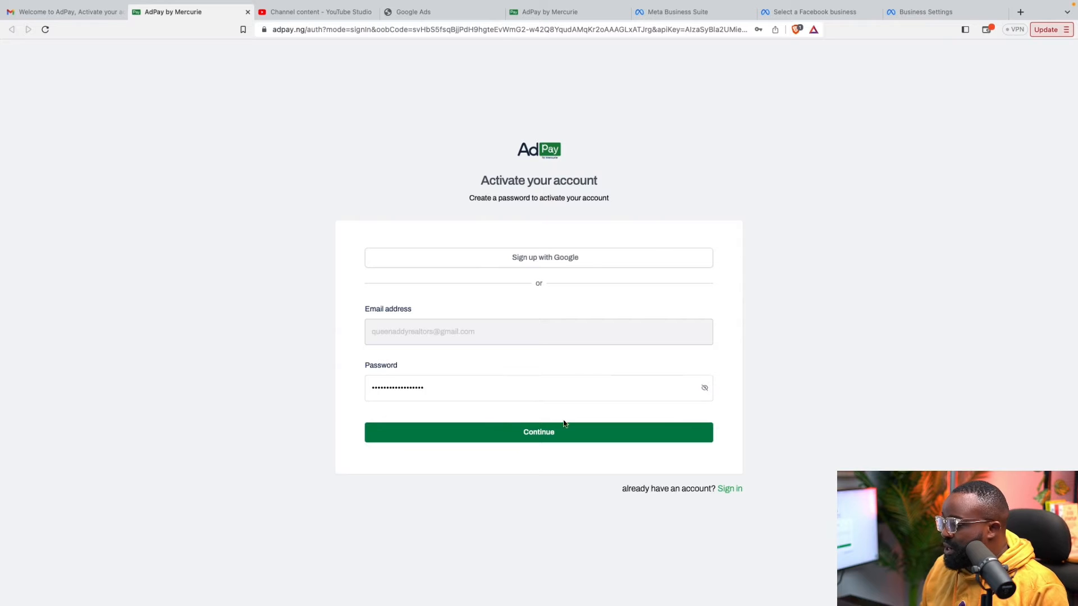
Activate the account, save its password in the browser, and start funding the wallet
{"action": "left_click", "coordinate": [570, 442]}
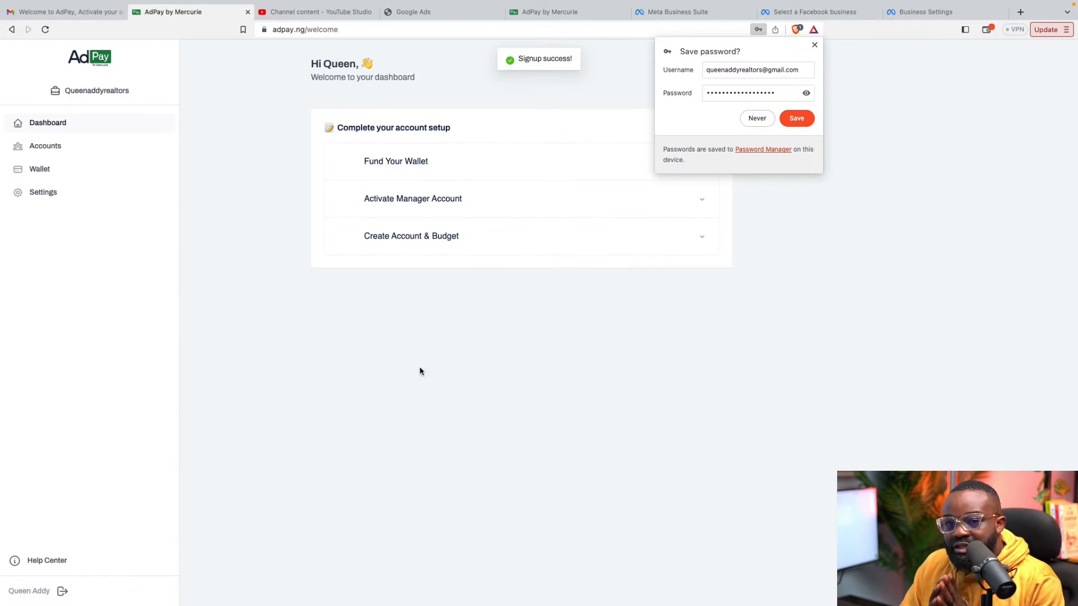
{"action": "left_click", "coordinate": [797, 117]}
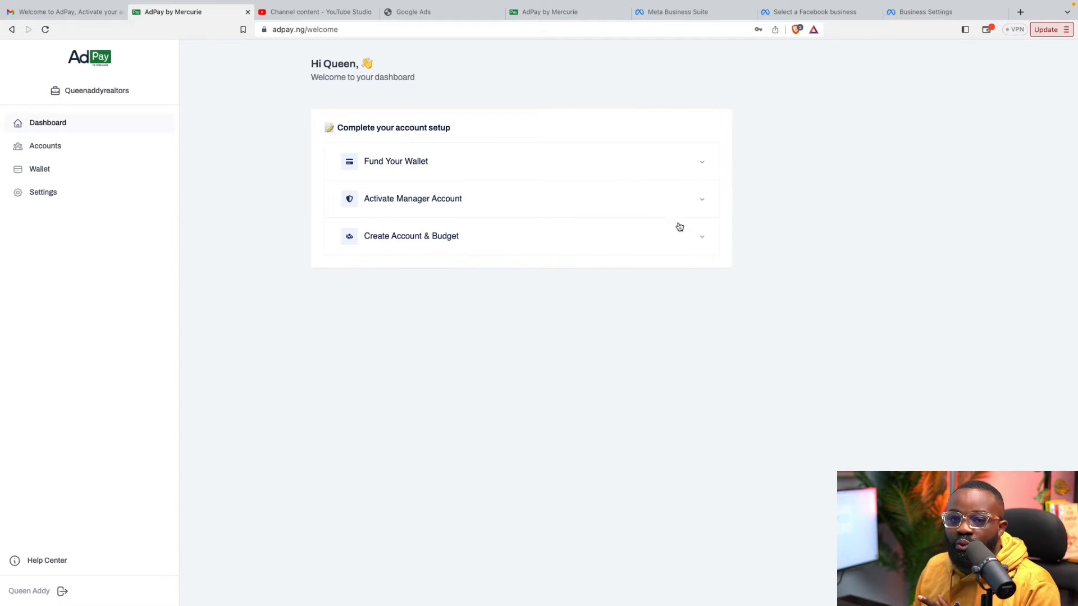
{"action": "left_click", "coordinate": [547, 168]}
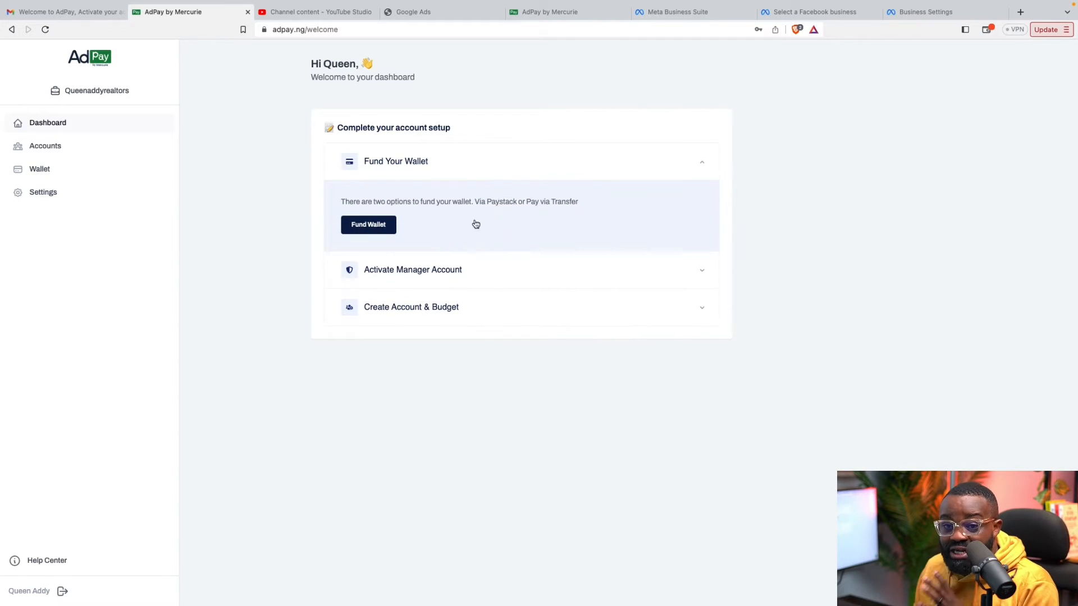
{"action": "left_click", "coordinate": [380, 226]}
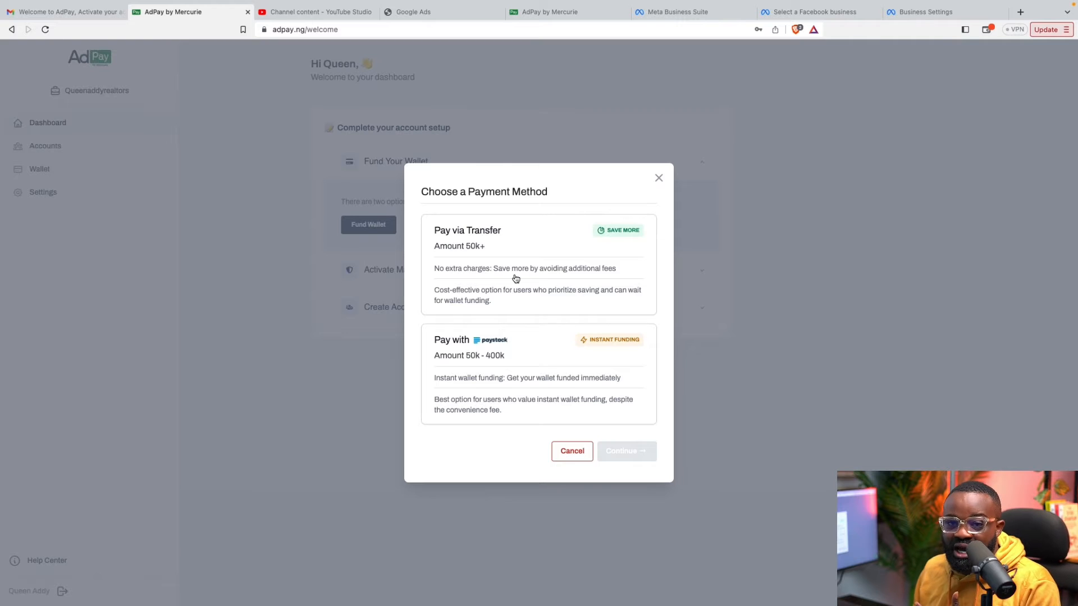
Fund the AdPay wallet with ₦250,000 through Paystack, paying ₦283,250 in total
{"action": "left_click", "coordinate": [534, 361]}
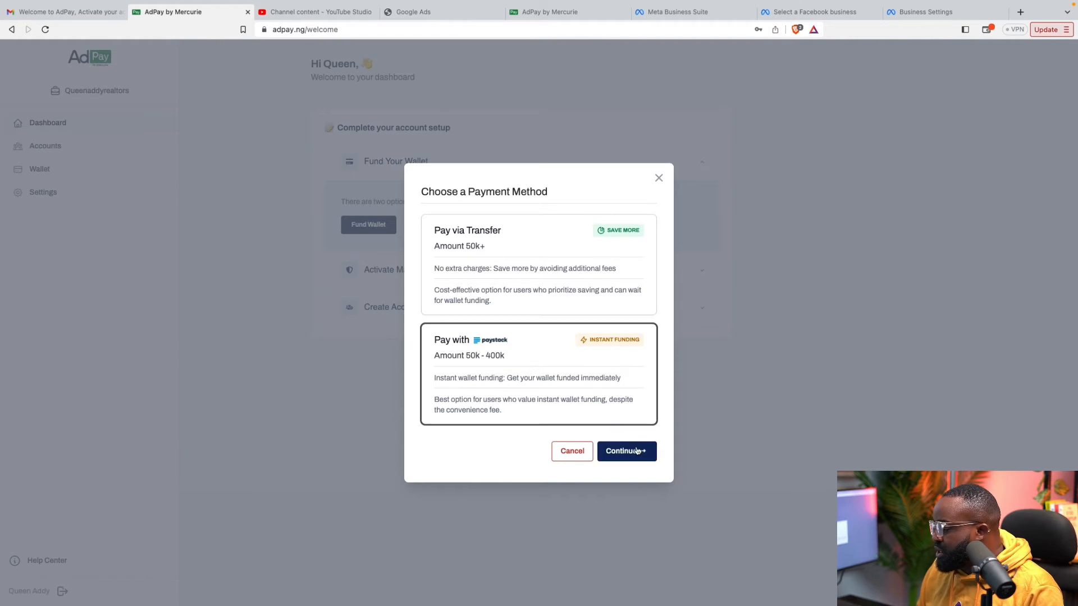
{"action": "left_click", "coordinate": [627, 451]}
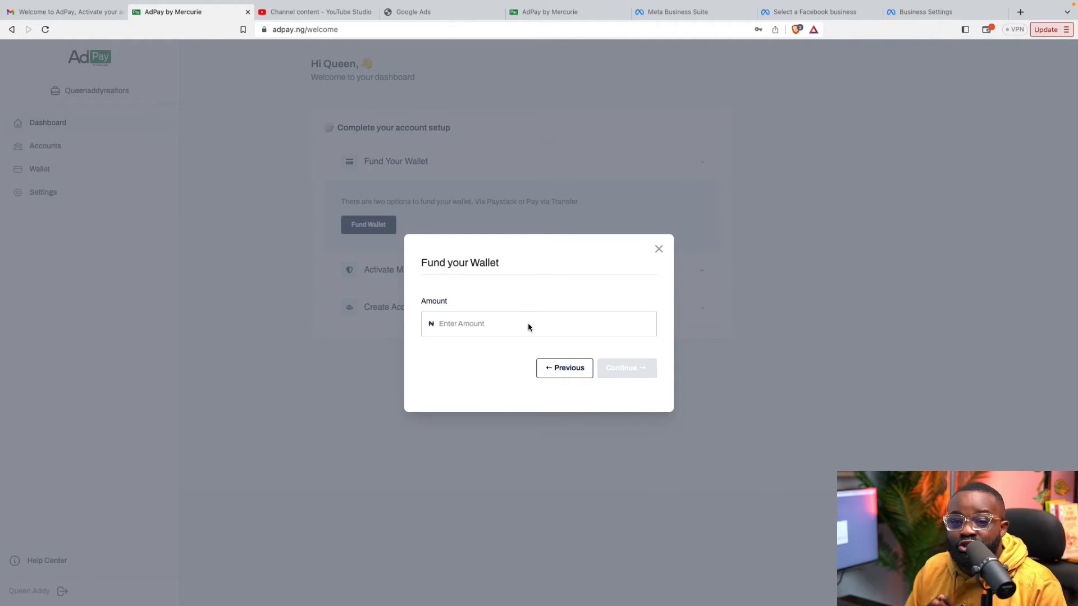
{"action": "left_click", "coordinate": [509, 330]}
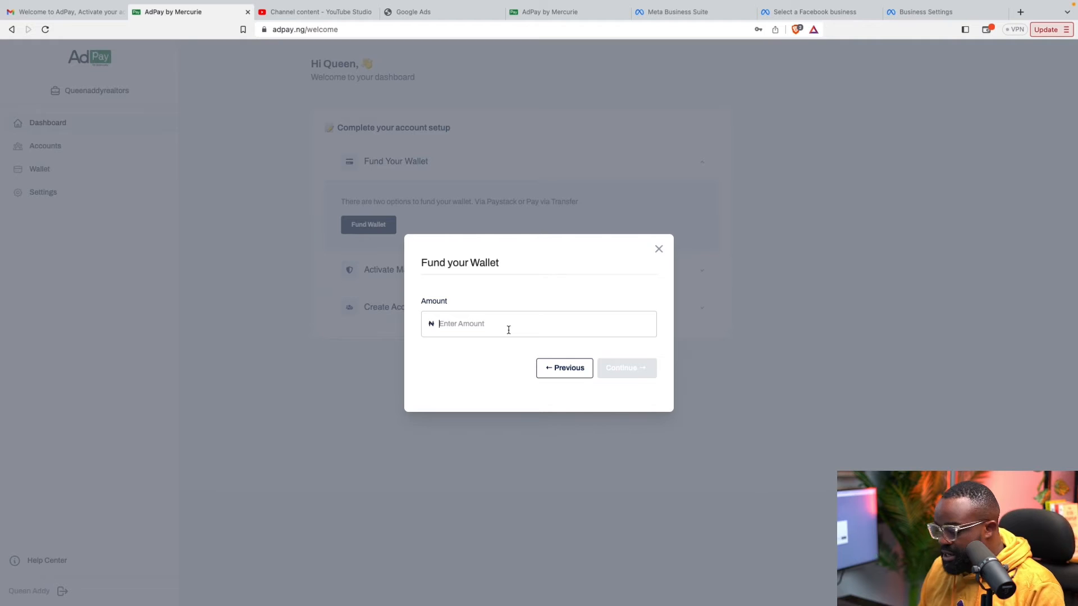
{"action": "type", "text": "250000"}
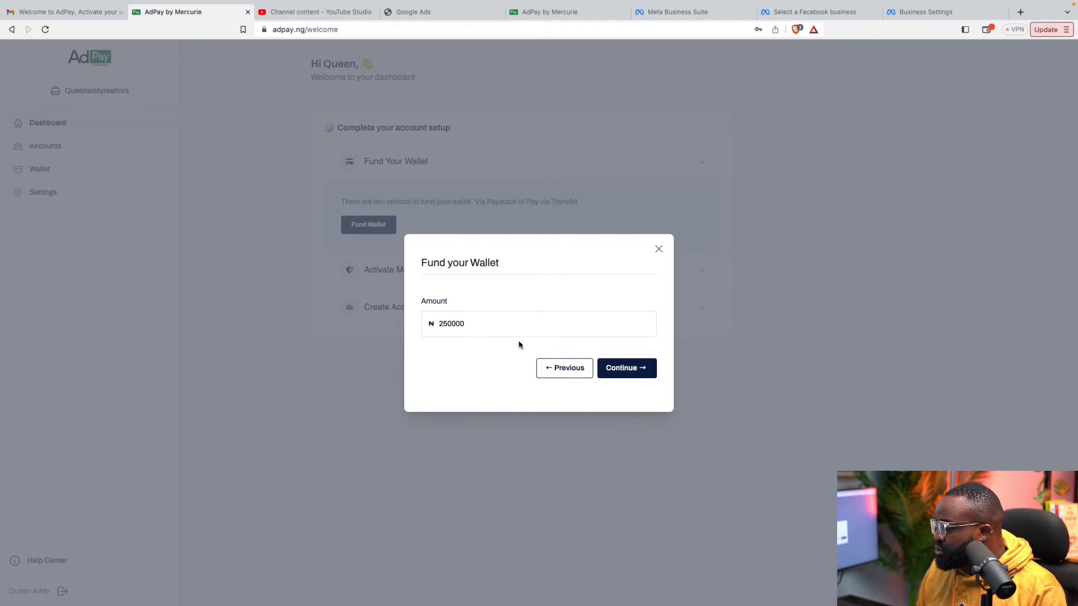
{"action": "left_click", "coordinate": [620, 369]}
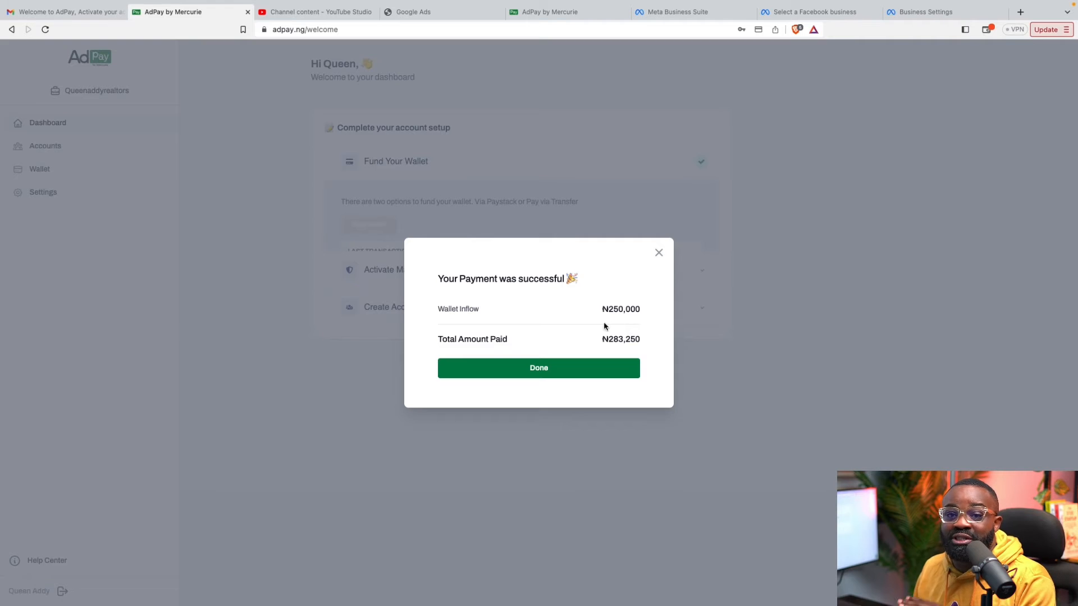
{"action": "left_click", "coordinate": [587, 368]}
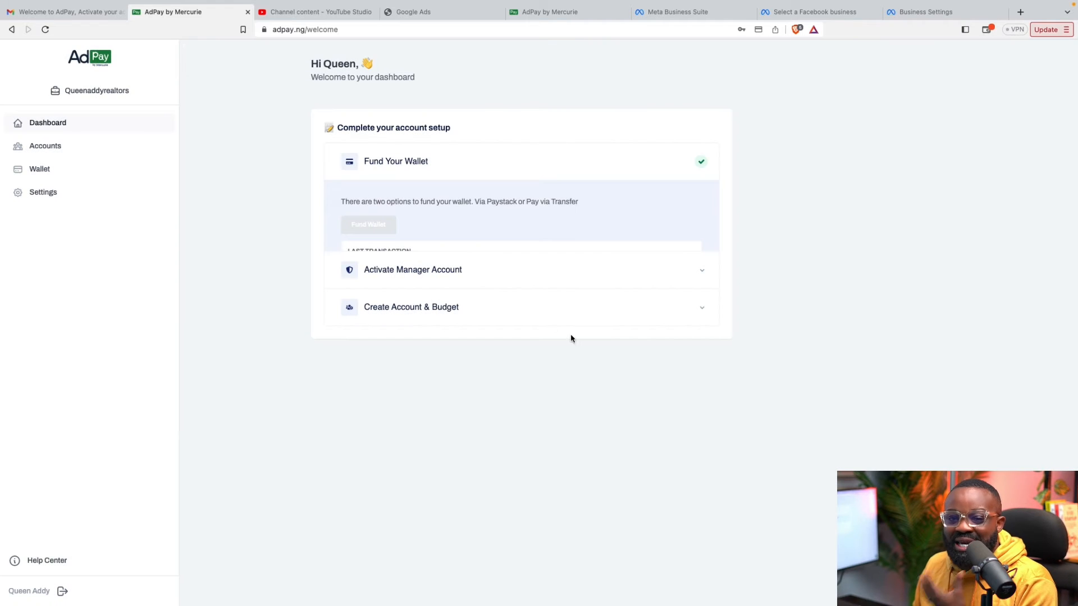
Activate the Google manager account from the Activate Manager Account setup step
{"action": "left_click", "coordinate": [499, 264]}
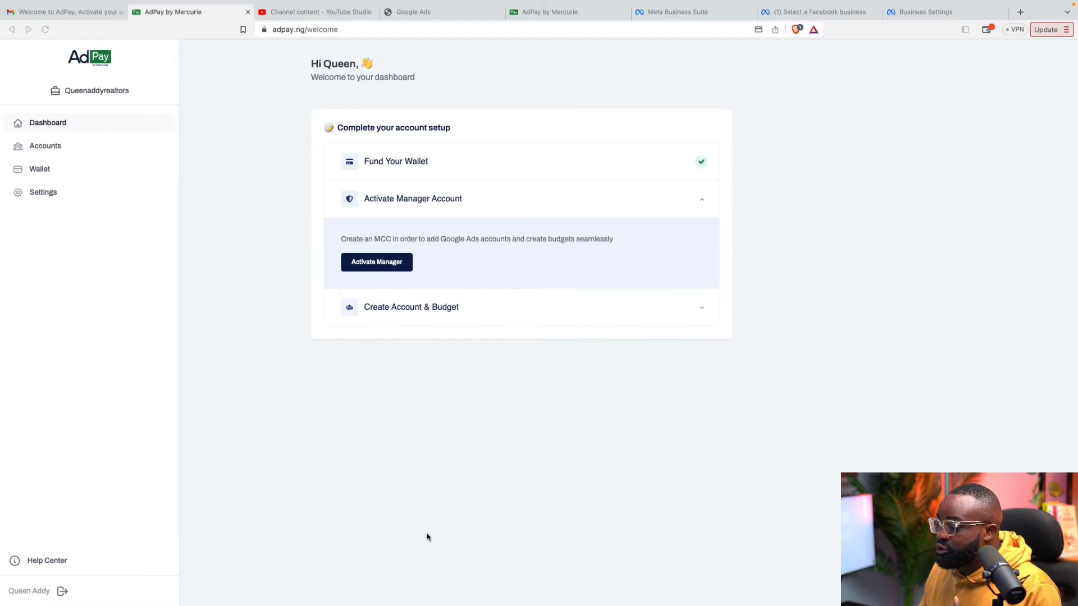
{"action": "left_click", "coordinate": [377, 272]}
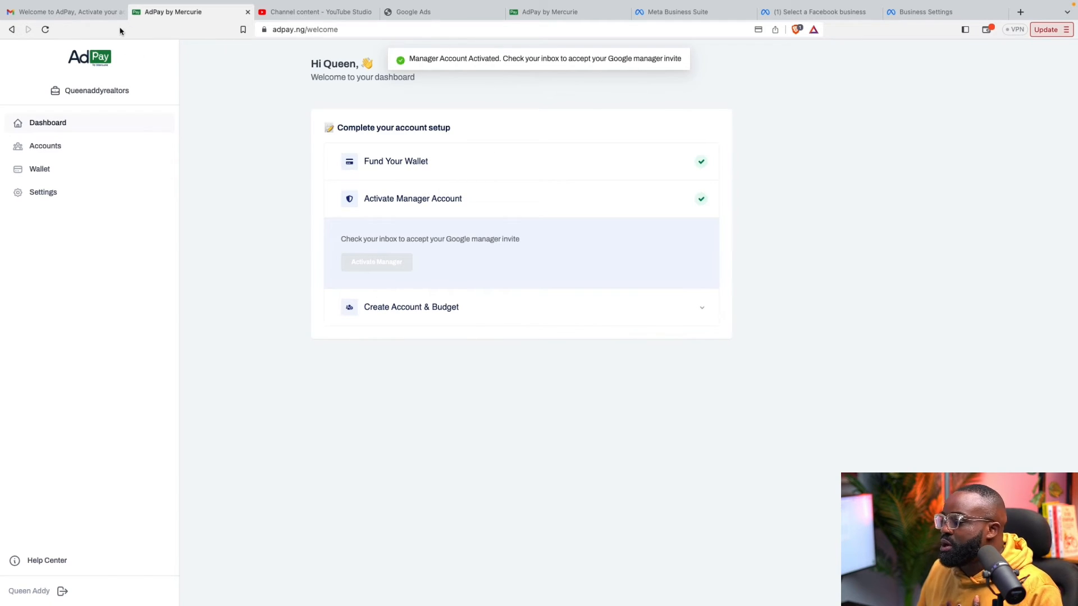
{"action": "left_click", "coordinate": [83, 13]}
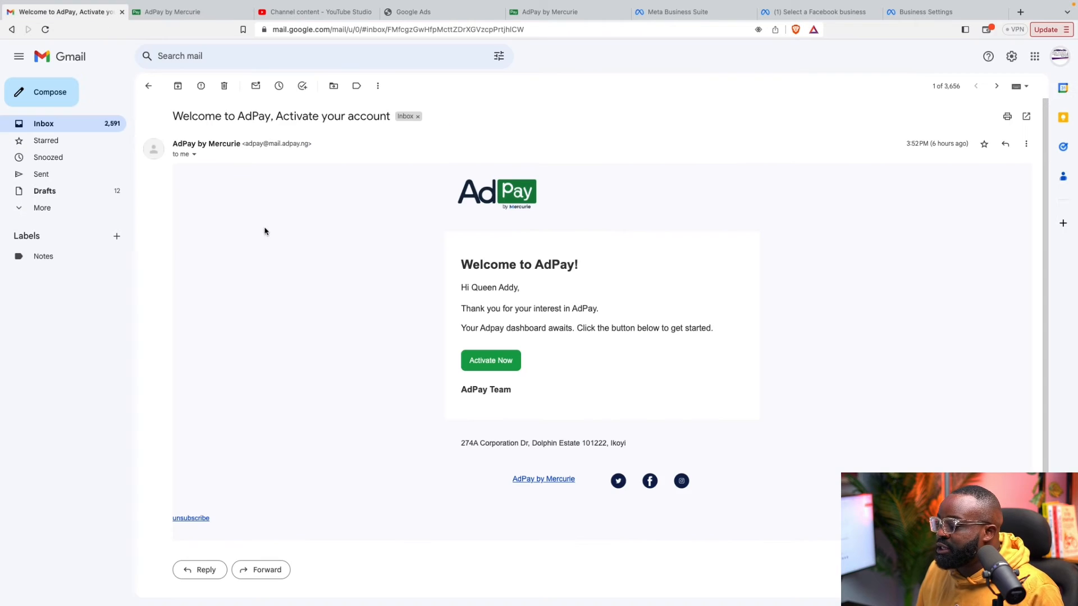
Accept the Google Ads invitation from Gmail and review the Adpay 213 account
{"action": "left_click", "coordinate": [150, 90]}
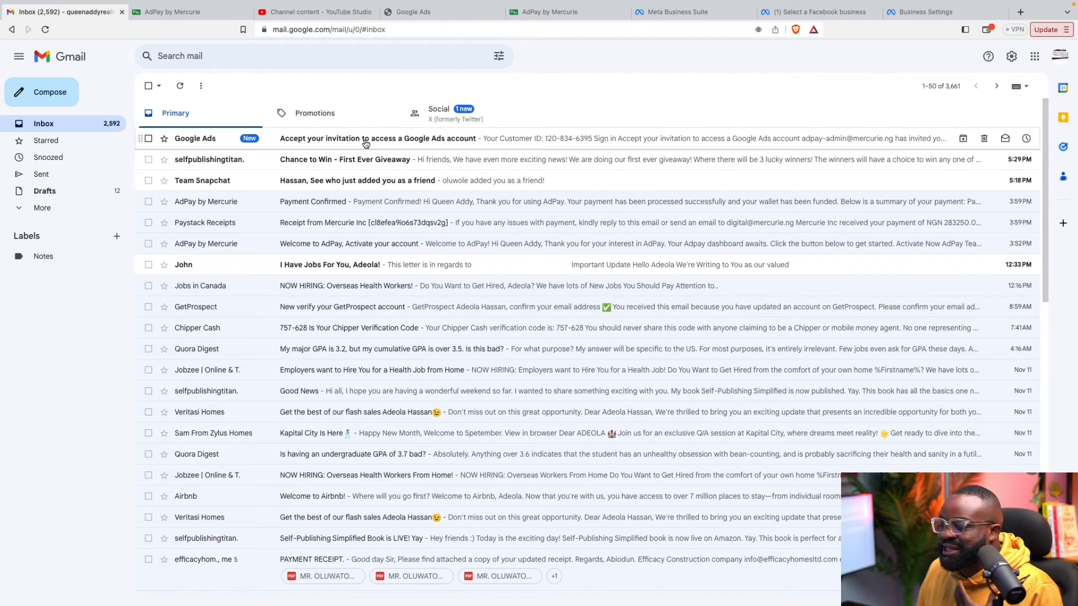
{"action": "left_click", "coordinate": [365, 144]}
{"action": "left_click", "coordinate": [516, 435]}
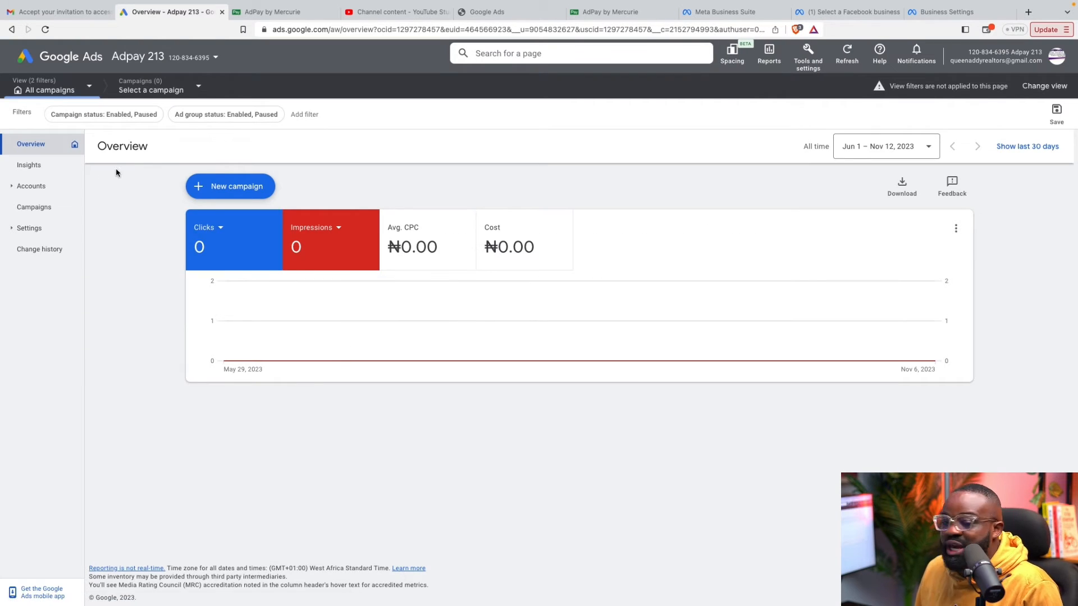
{"action": "left_click", "coordinate": [164, 60]}
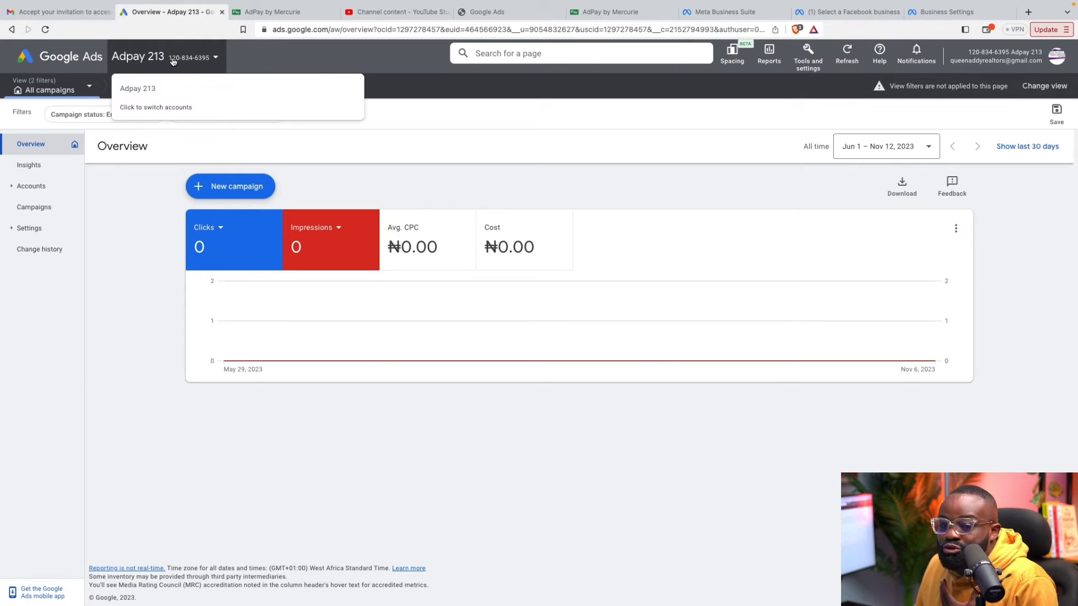
{"action": "left_click", "coordinate": [138, 290]}
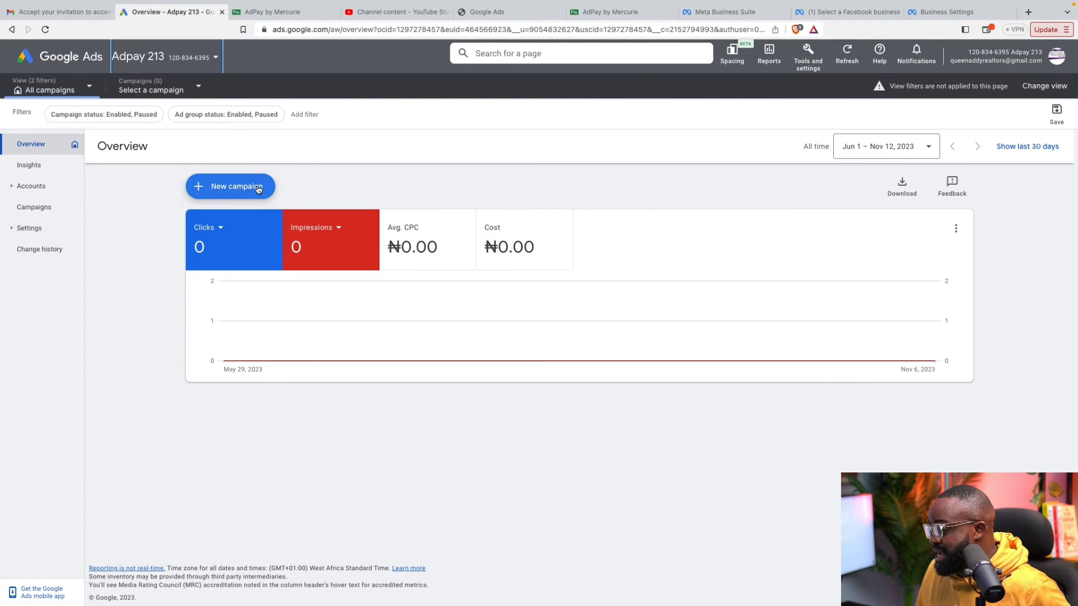
{"action": "left_click", "coordinate": [273, 11]}
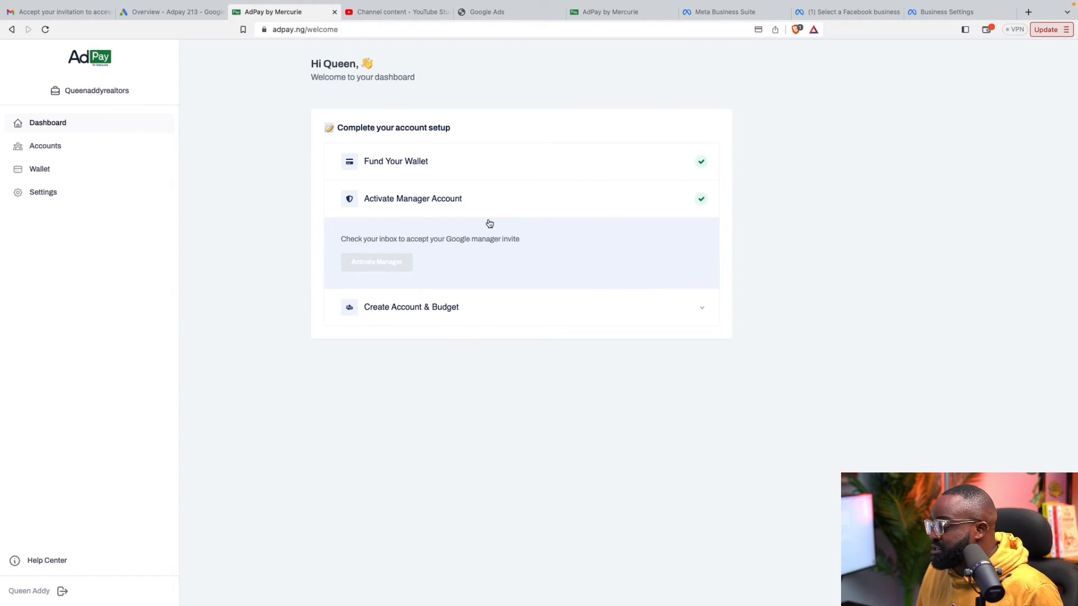
Under Create Account & Budget, confirm the invite was accepted and open the new-account form
{"action": "left_click", "coordinate": [477, 311]}
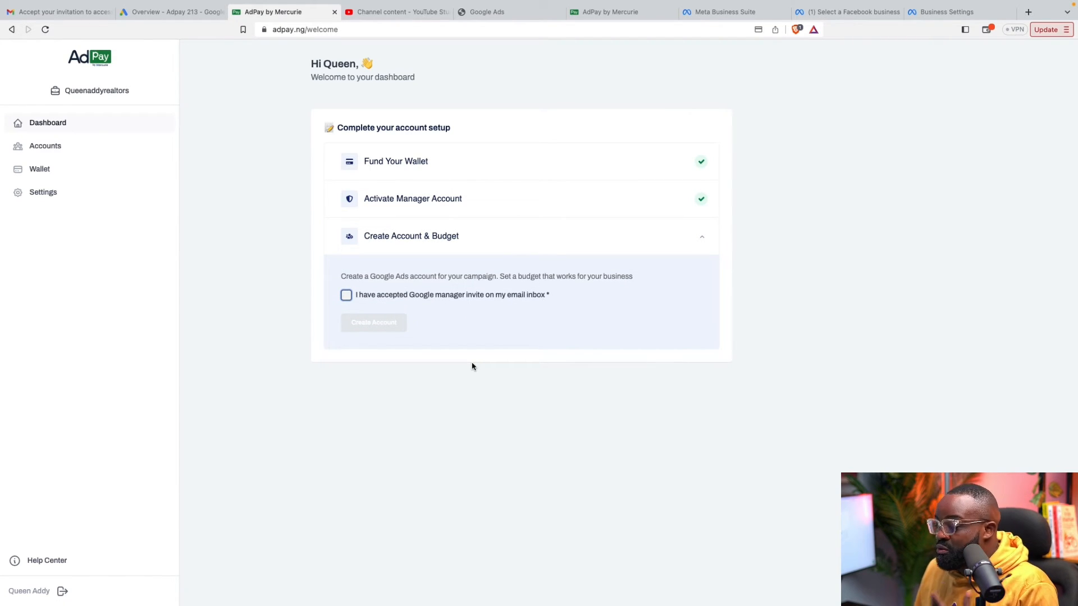
{"action": "left_click", "coordinate": [346, 295]}
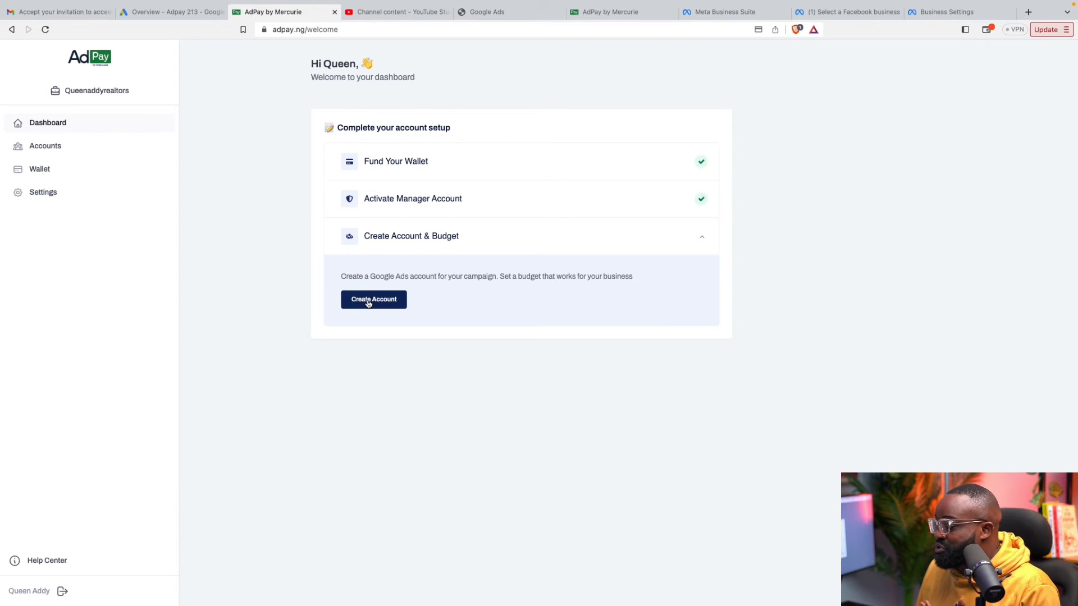
{"action": "left_click", "coordinate": [368, 301]}
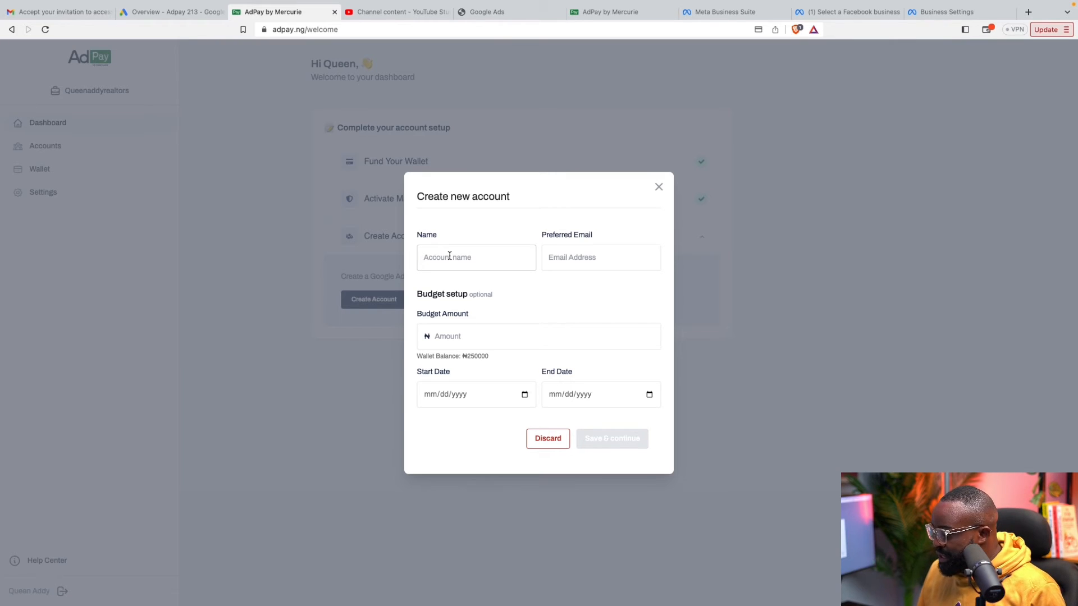
Enter the account name and preferred Gmail address, then check the available wallet balance
{"action": "left_click", "coordinate": [450, 256]}
{"action": "type", "text": "V"}
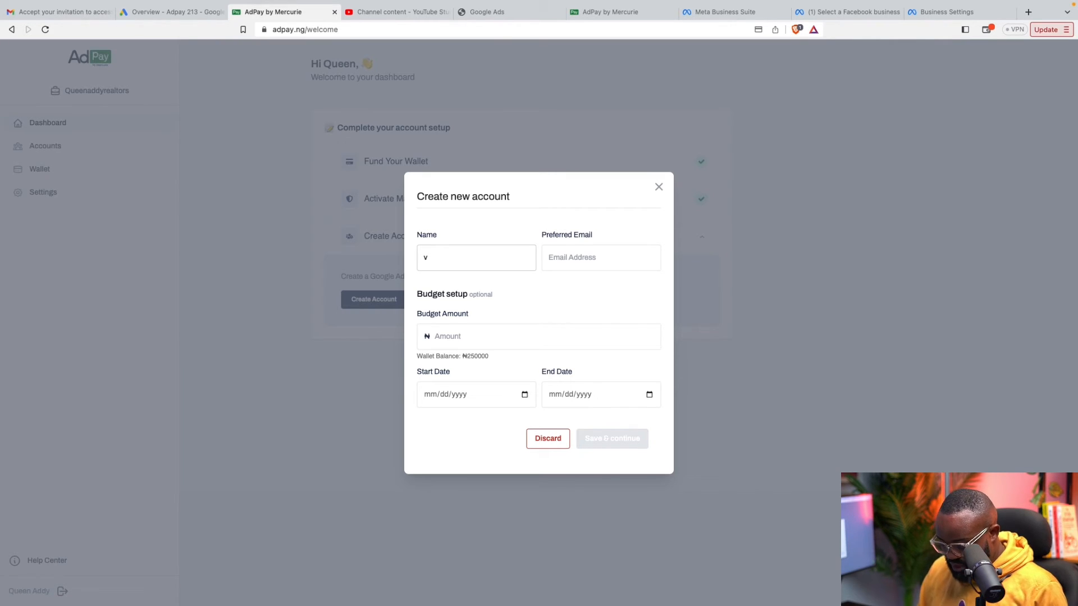
{"action": "key", "text": "BackSpace"}
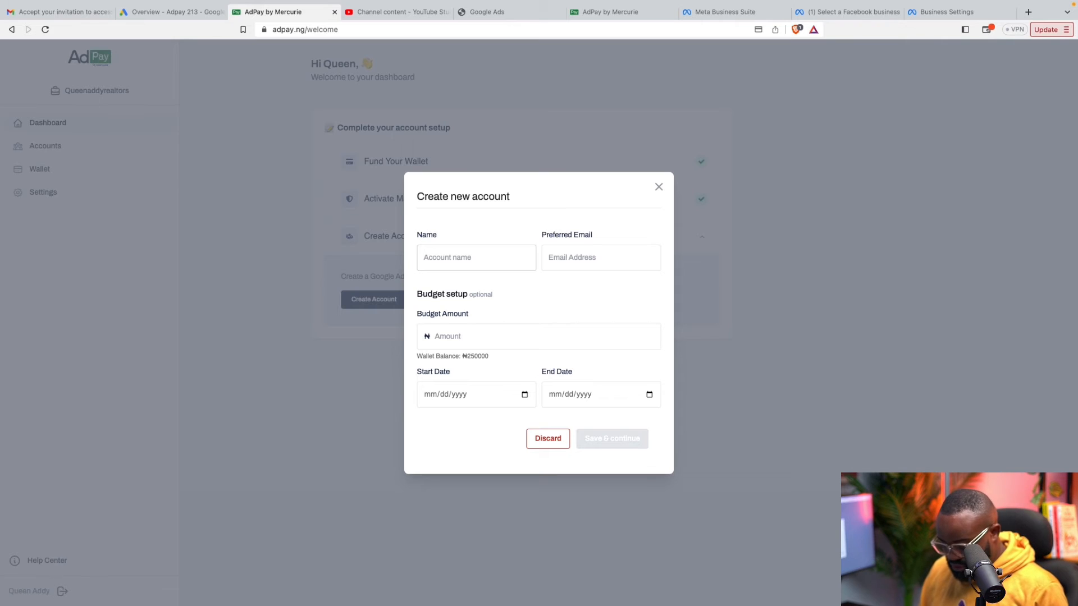
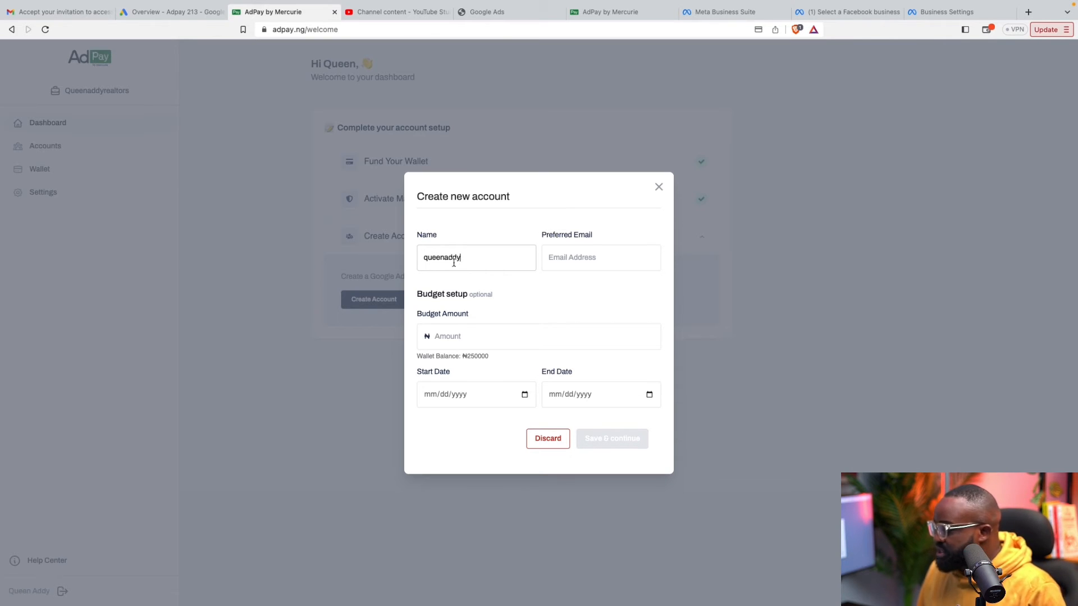
{"action": "left_click", "coordinate": [558, 255]}
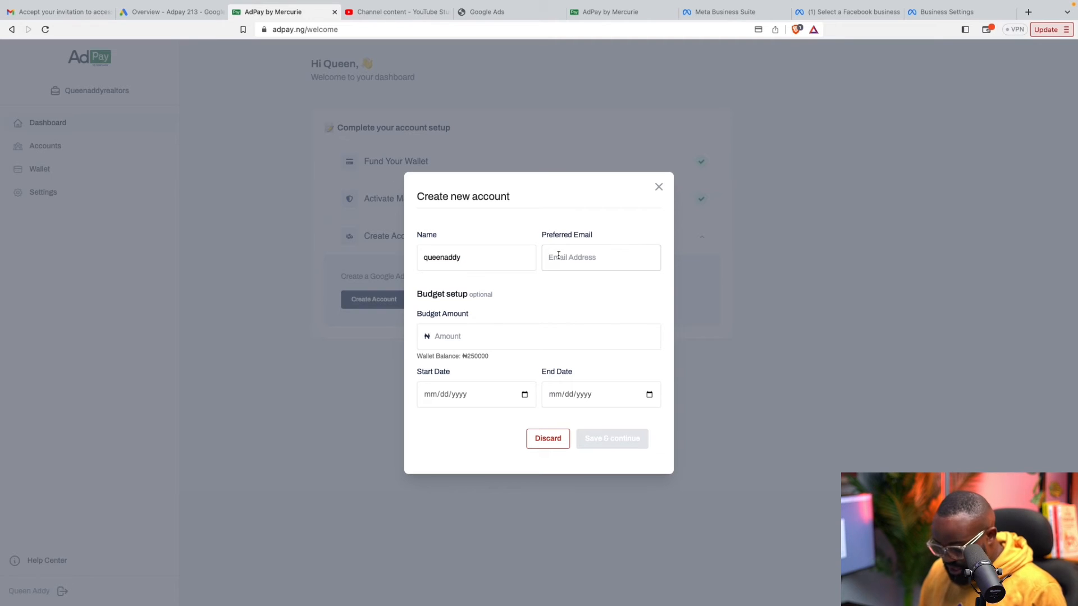
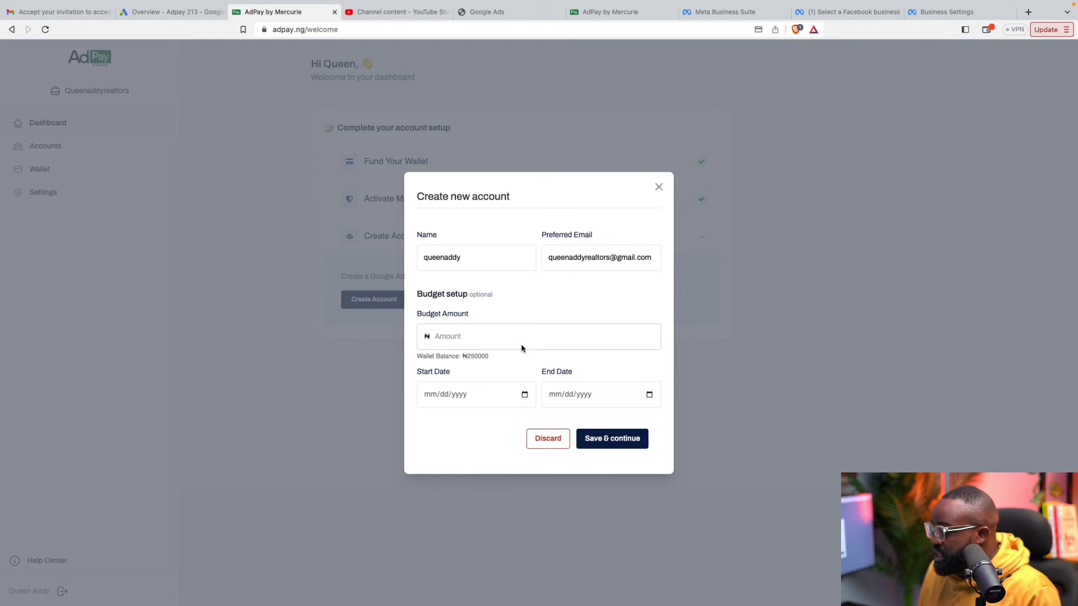
{"action": "left_click", "coordinate": [481, 337]}
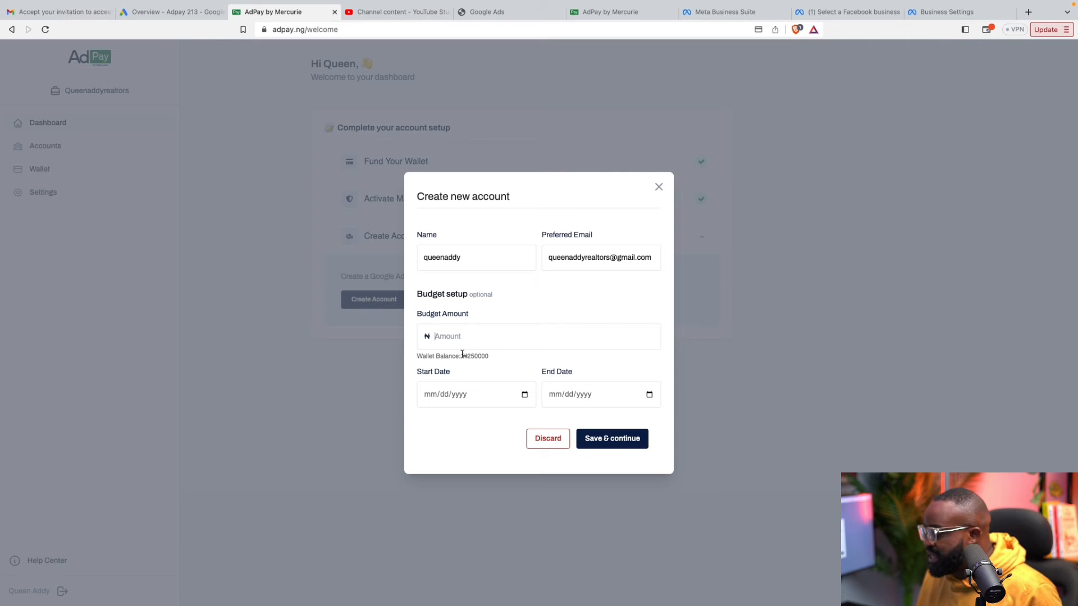
{"action": "left_click_drag", "start_coordinate": [464, 356], "coordinate": [493, 360]}
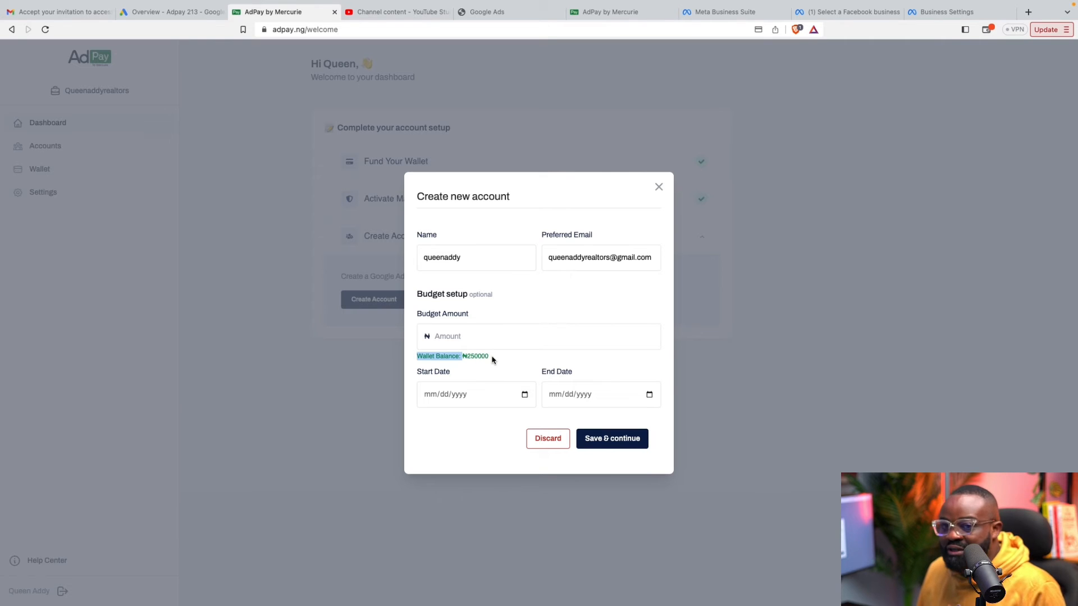
{"action": "left_click", "coordinate": [503, 359]}
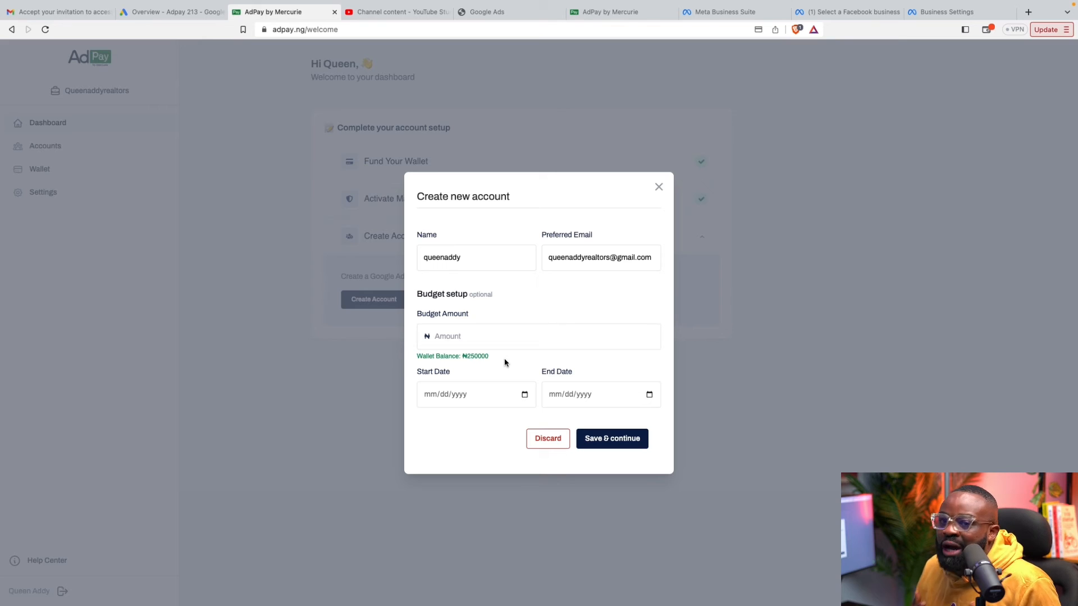
Enter a 250000 budget amount with start date 11/12/2023
{"action": "left_click", "coordinate": [501, 337]}
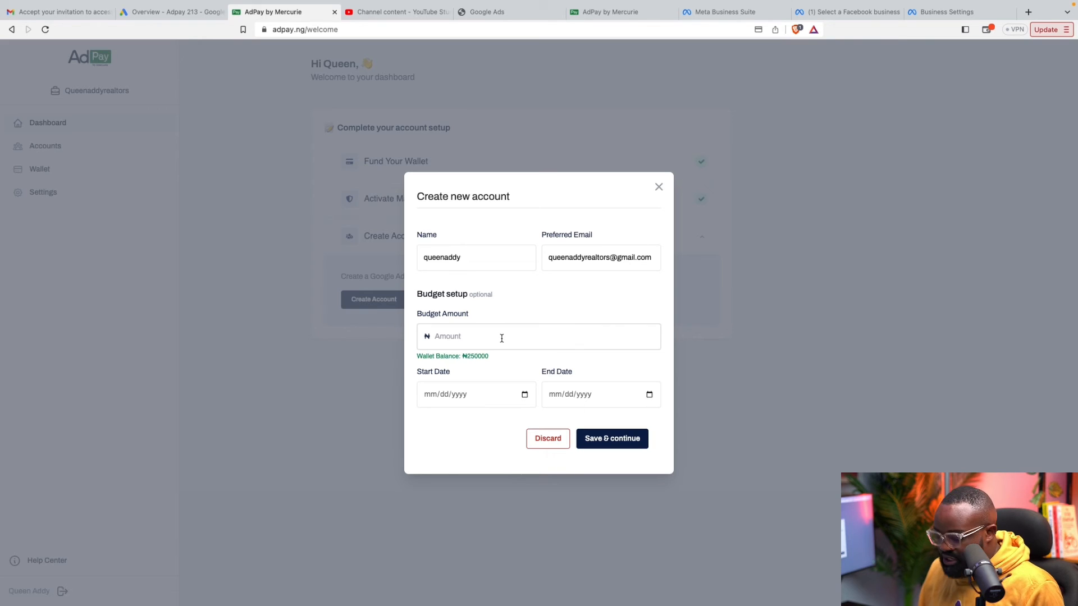
{"action": "type", "text": "250"}
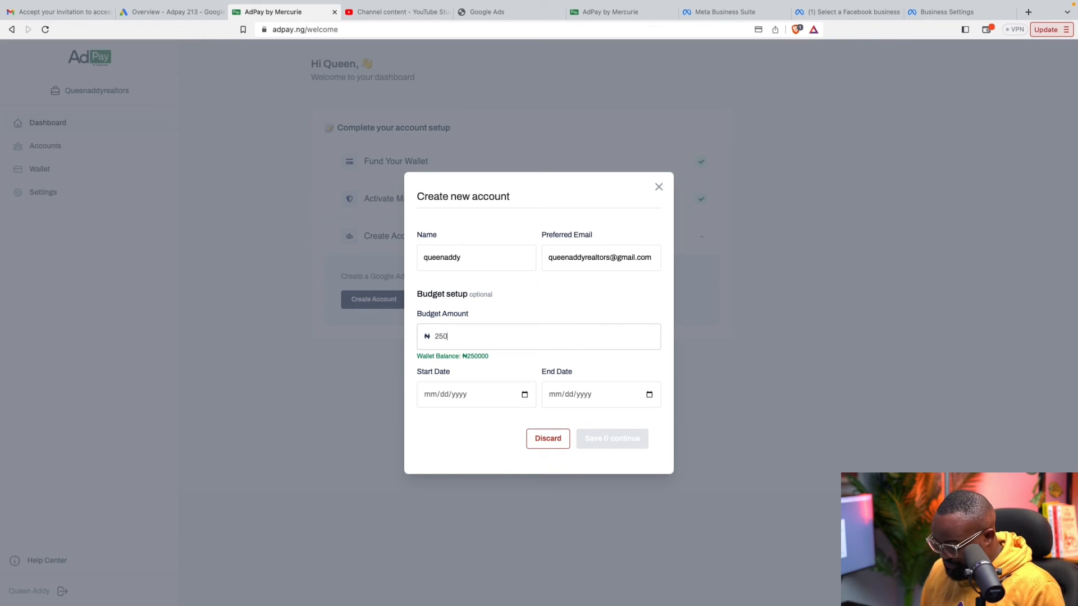
{"action": "type", "text": "000"}
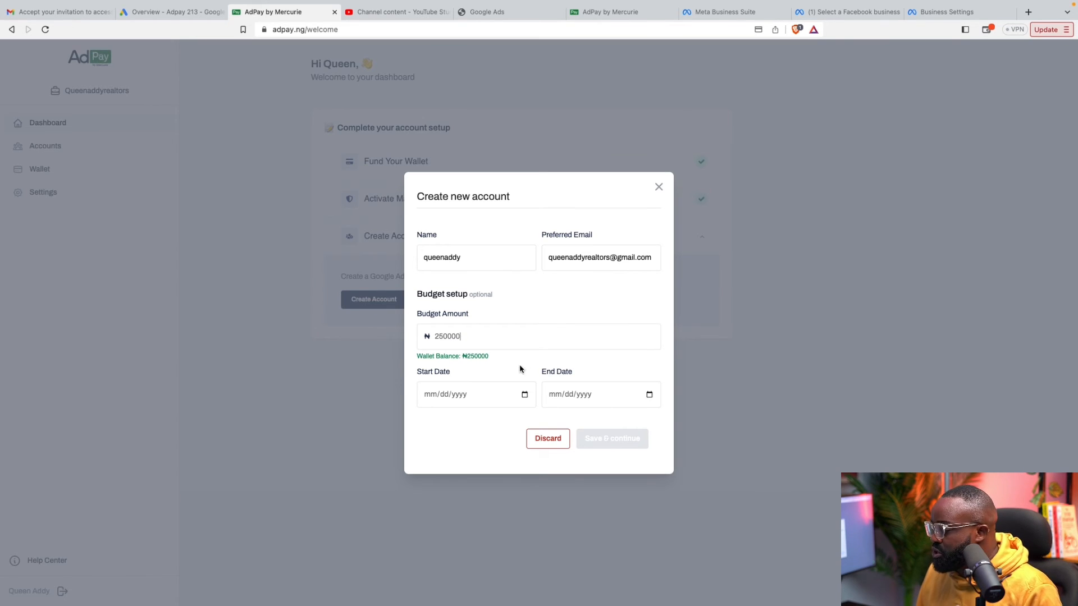
{"action": "left_click", "coordinate": [460, 396]}
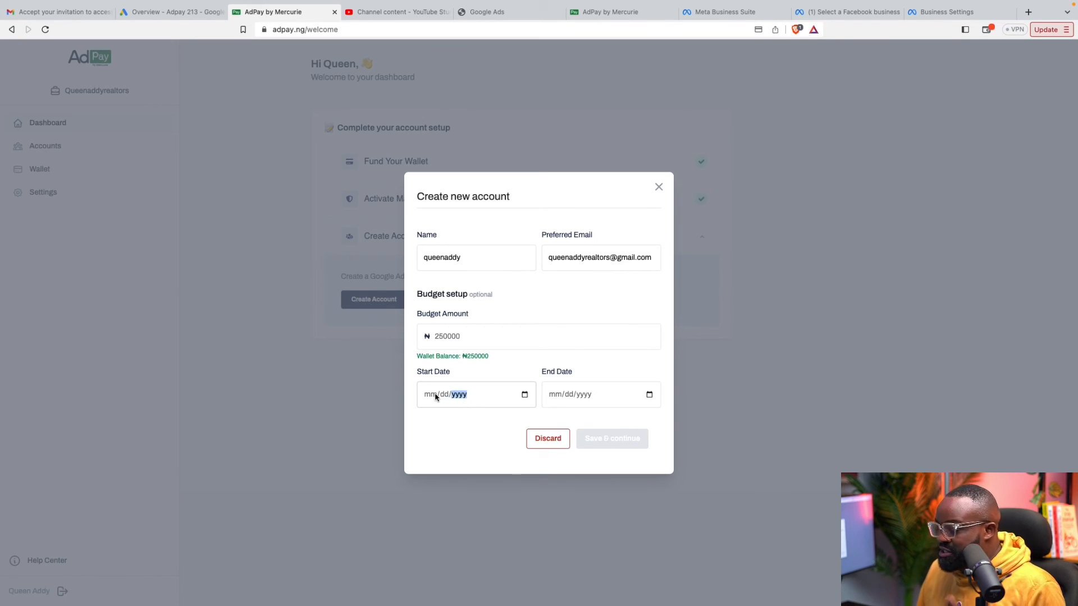
{"action": "left_click", "coordinate": [434, 395]}
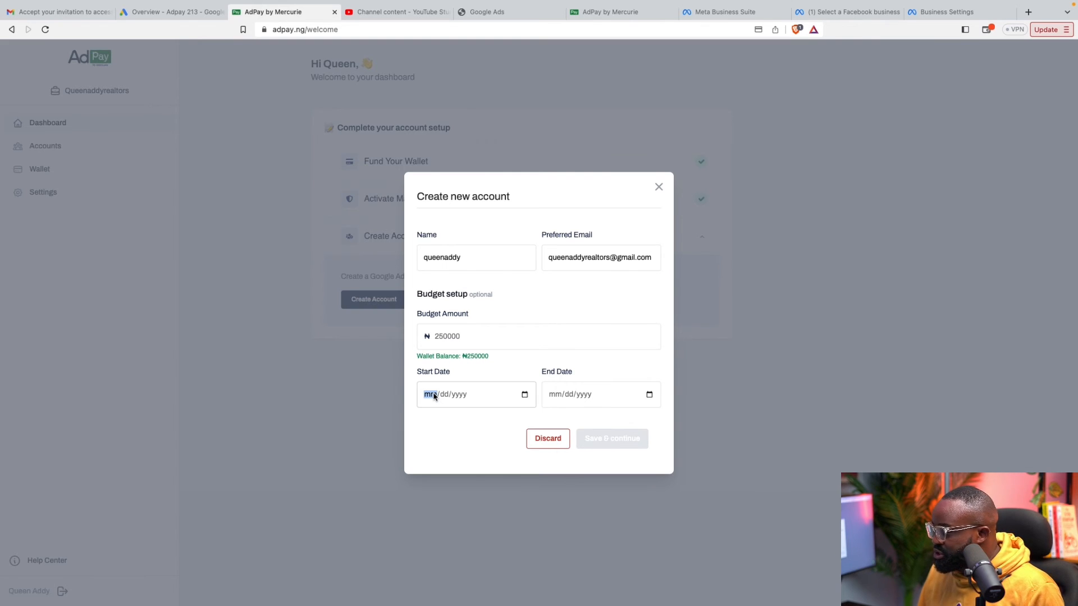
{"action": "type", "text": "12/dd/yyyy"}
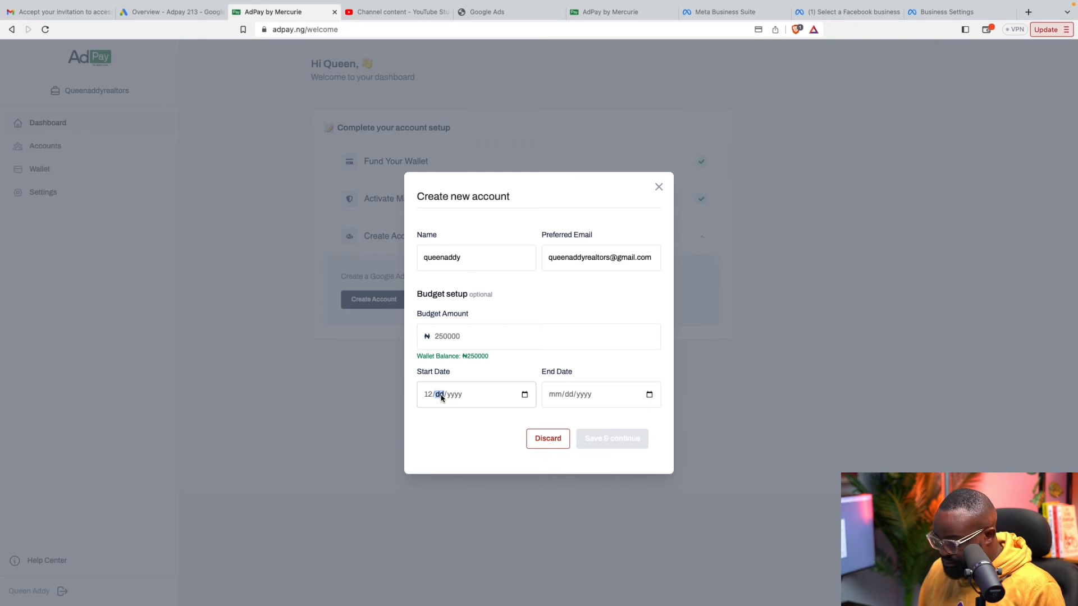
{"action": "left_click", "coordinate": [428, 396]}
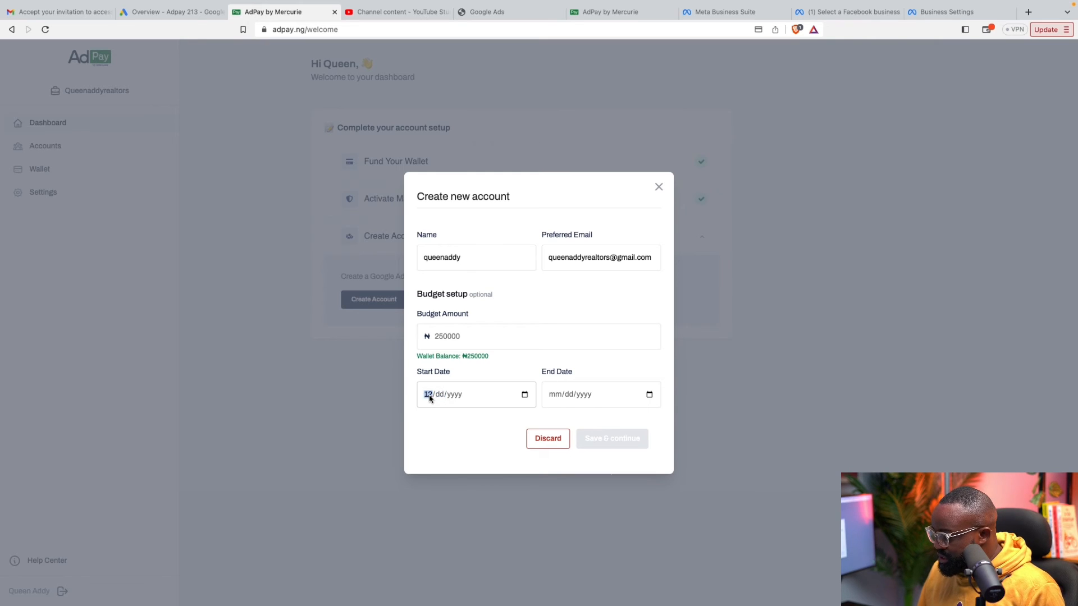
{"action": "type", "text": "11/"}
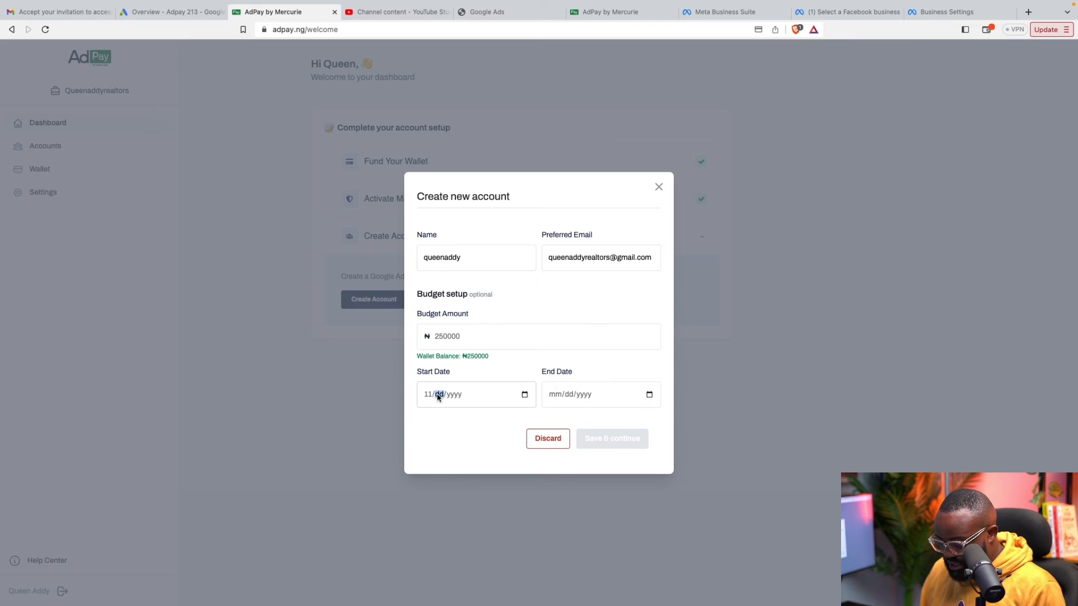
{"action": "type", "text": "12/"}
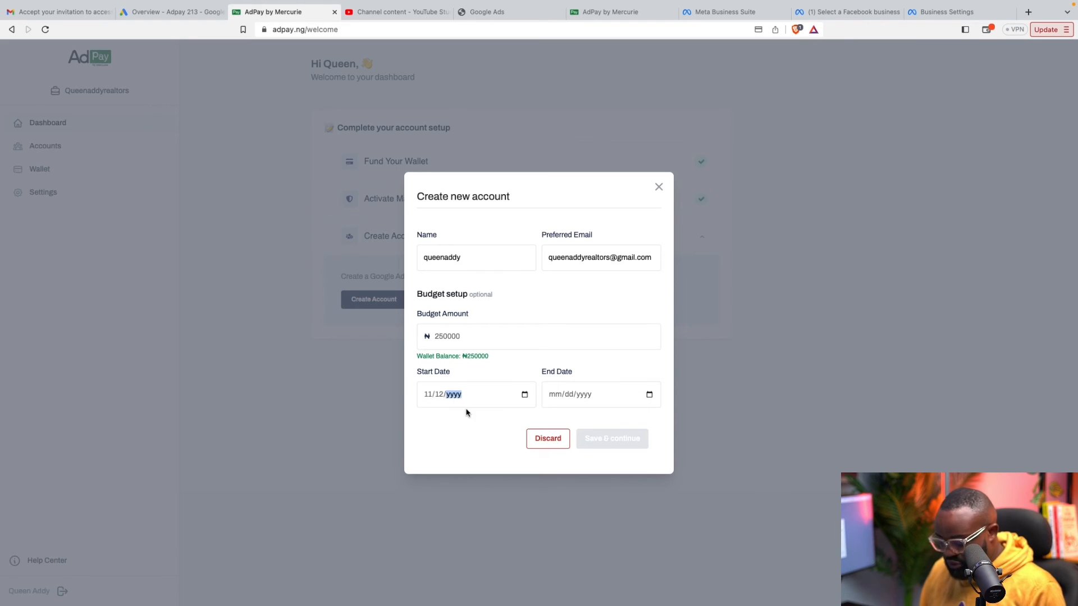
{"action": "type", "text": "2023"}
Set the end date to 11/12/2040, save the account, and view Budgets in Google Ads
{"action": "left_click", "coordinate": [555, 395]}
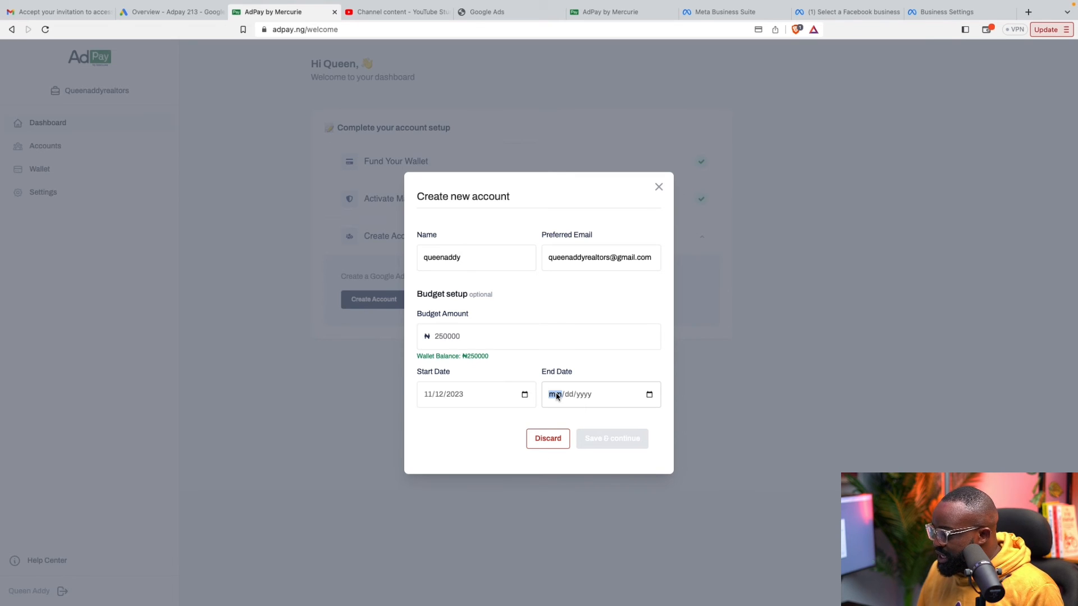
{"action": "type", "text": "11/"}
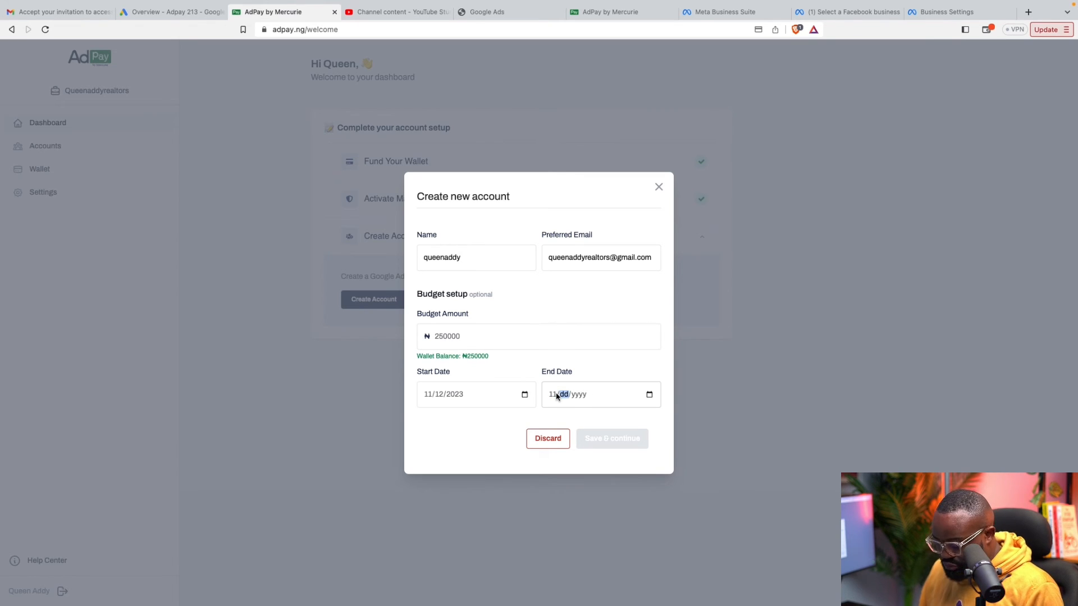
{"action": "type", "text": "12/"}
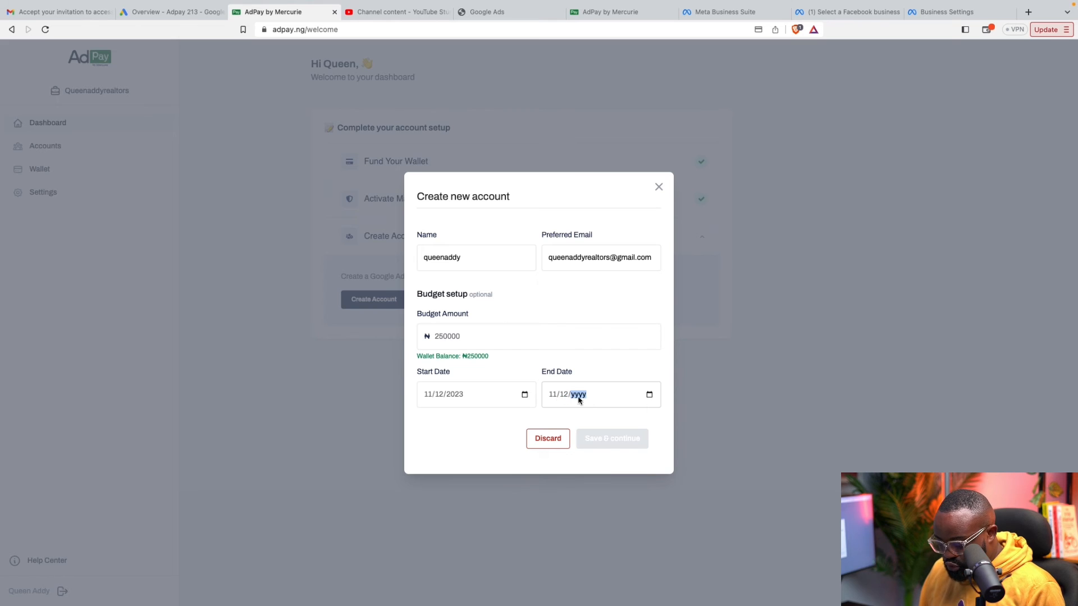
{"action": "type", "text": "0020"}
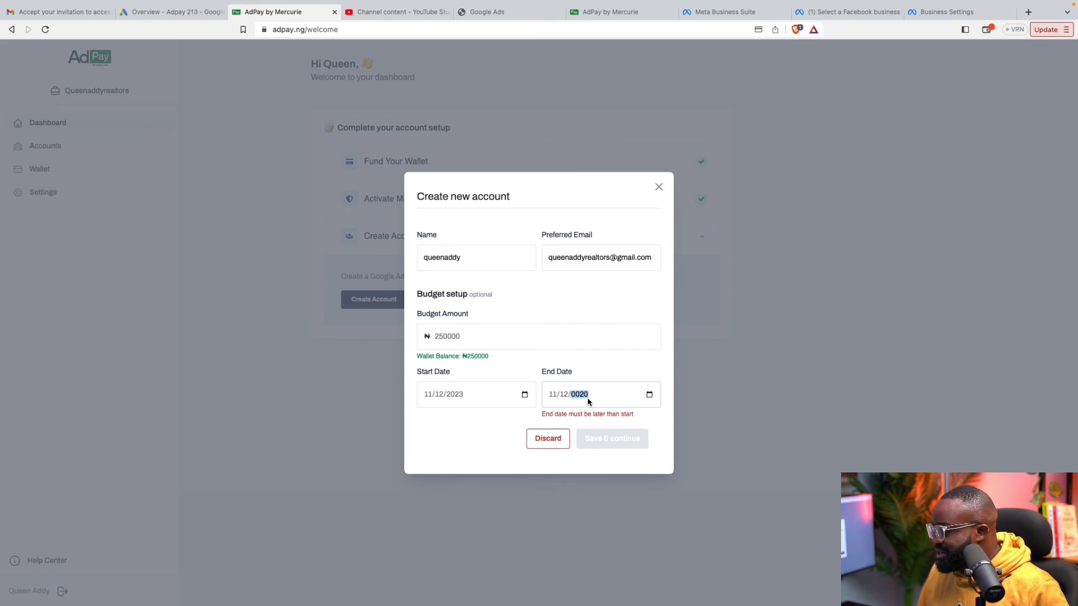
{"action": "type", "text": "40"}
{"action": "left_click", "coordinate": [625, 445]}
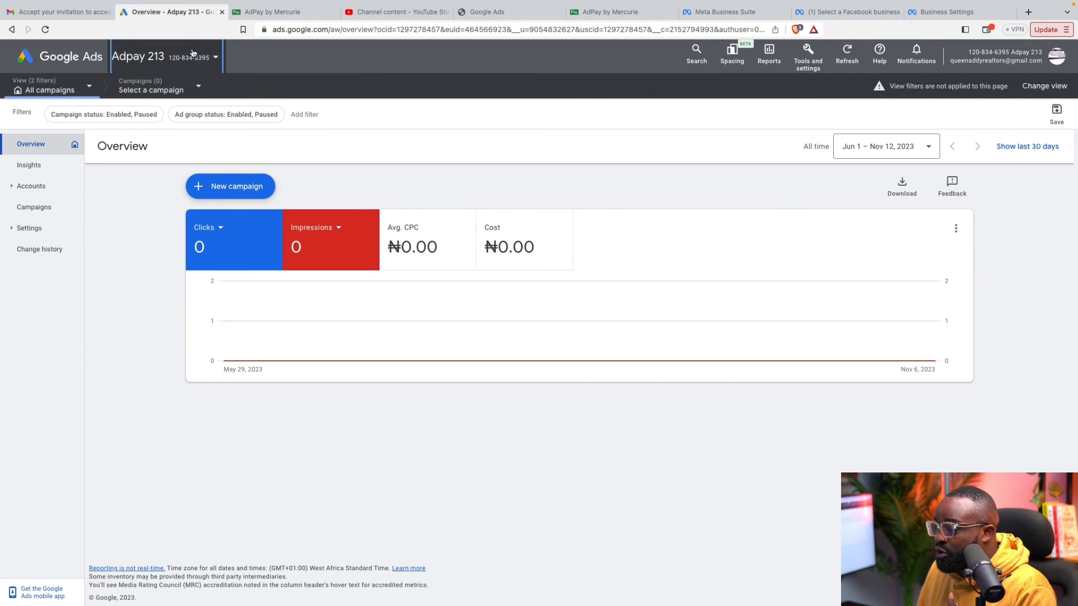
{"action": "left_click", "coordinate": [37, 188]}
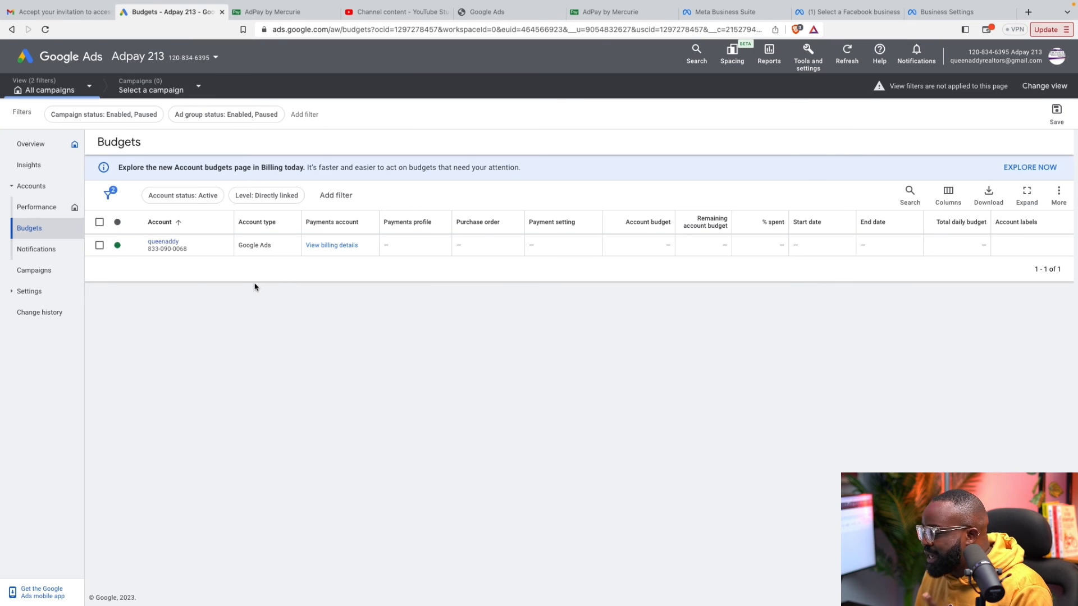